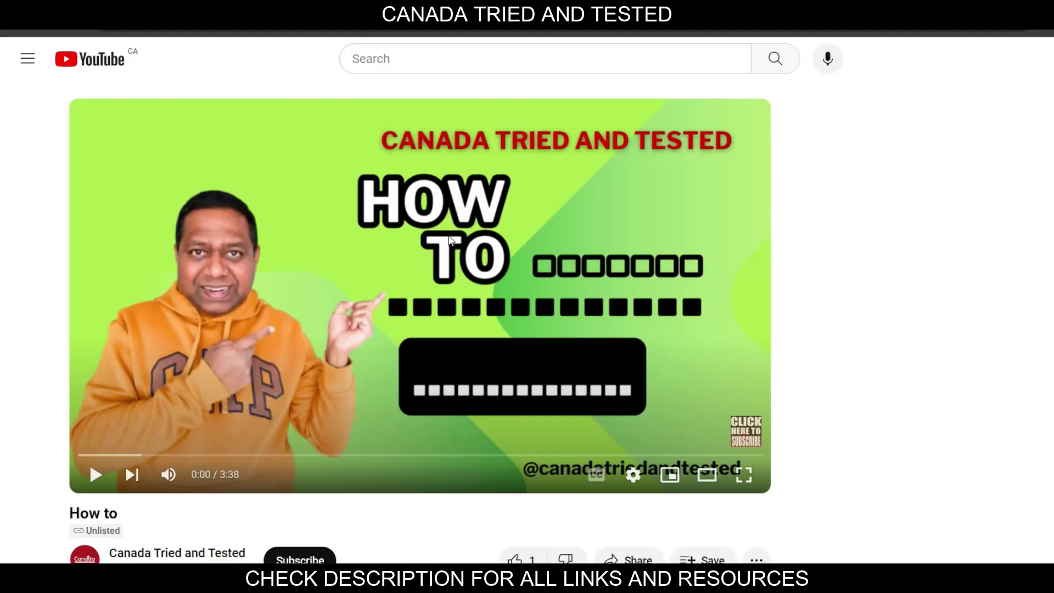
Expand the YouTube video's description to see its links, and review the rewards offered on Filmora's refer-a-friend page
{"action": "scroll", "coordinate": [320, 291], "scroll_direction": "down", "scroll_amount": 3}
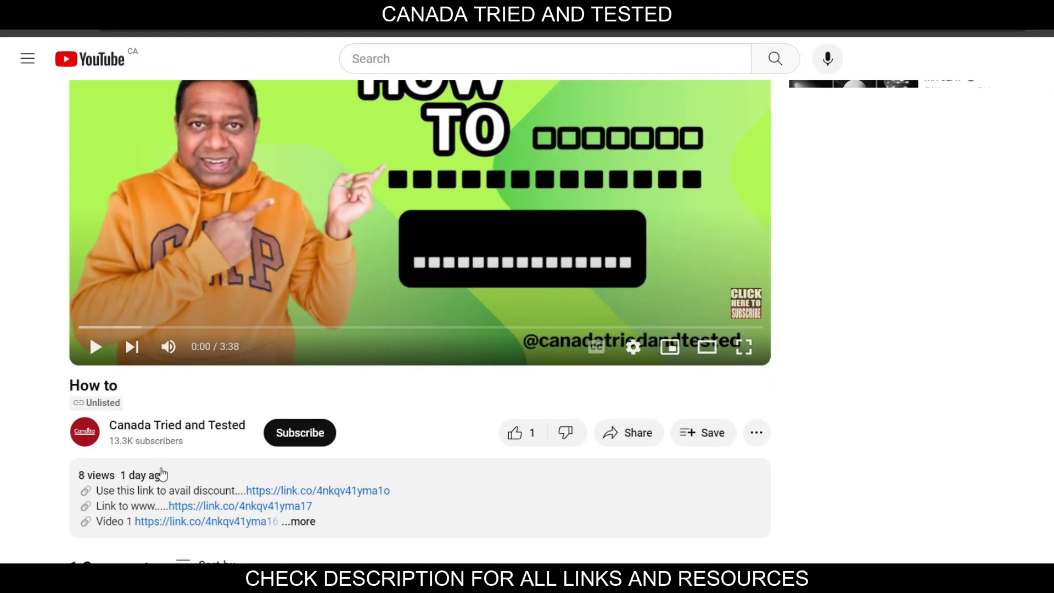
{"action": "left_click", "coordinate": [312, 526]}
{"action": "scroll", "coordinate": [309, 522], "scroll_direction": "down", "scroll_amount": 3}
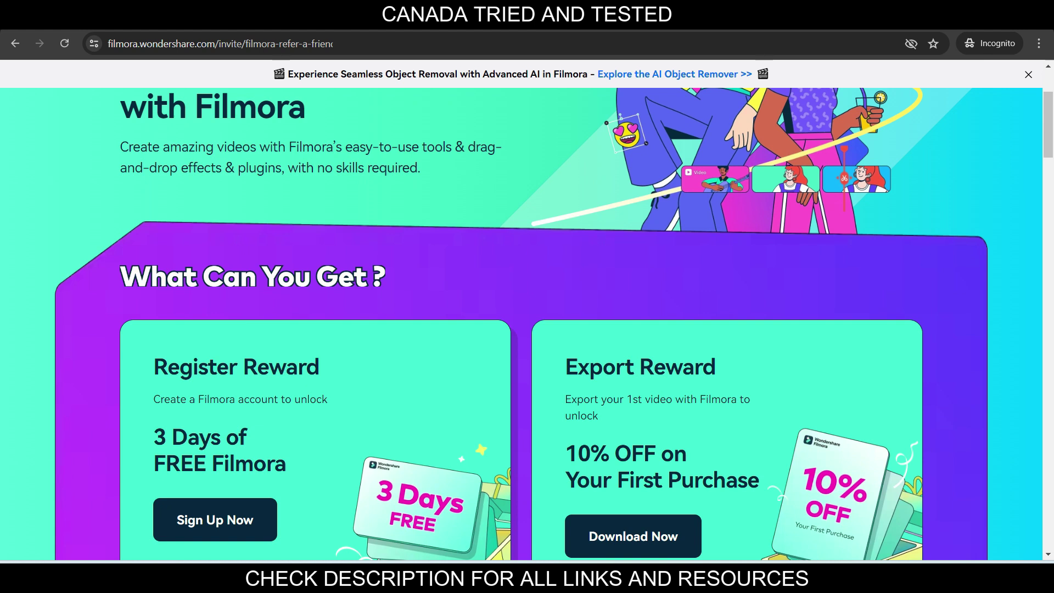
{"action": "scroll", "coordinate": [528, 324], "scroll_direction": "down", "scroll_amount": 2}
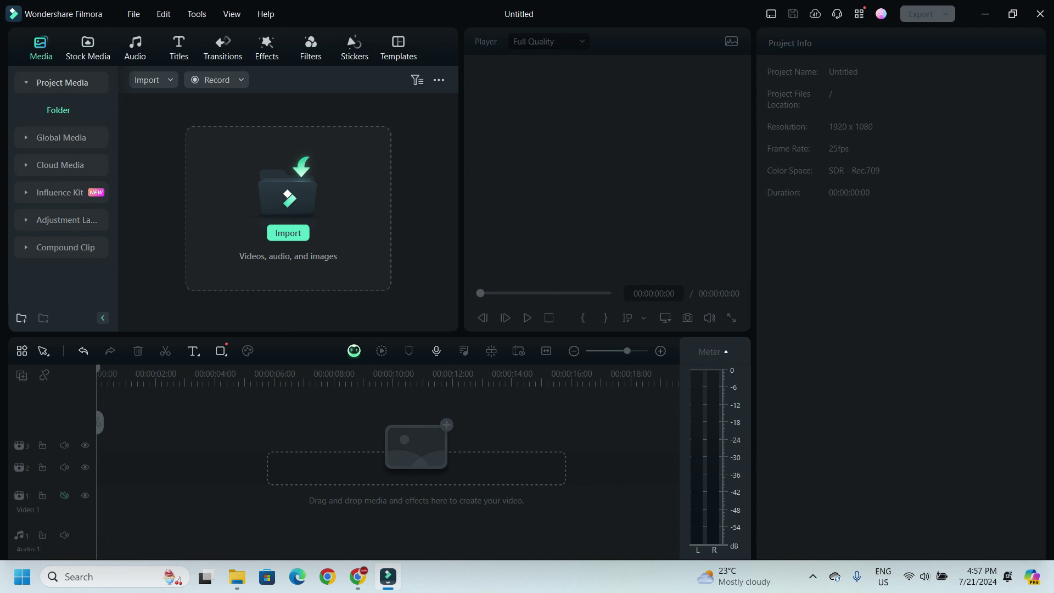
In Filmora, create a new project with the 16:9 (Widescreen) aspect ratio
{"action": "left_click", "coordinate": [134, 13]}
{"action": "mouse_move", "coordinate": [159, 34]}
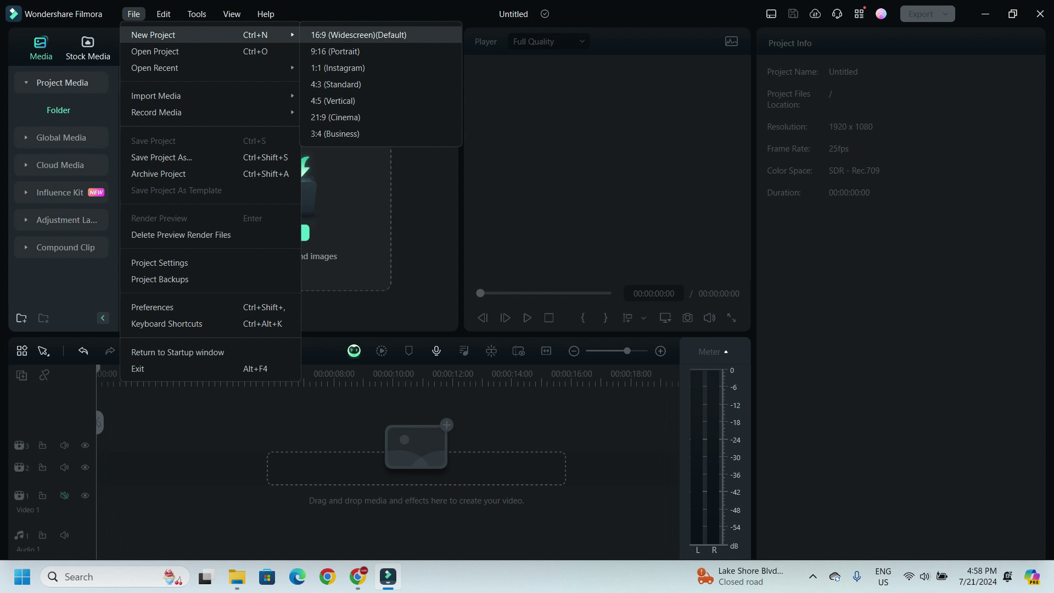
{"action": "left_click", "coordinate": [359, 34]}
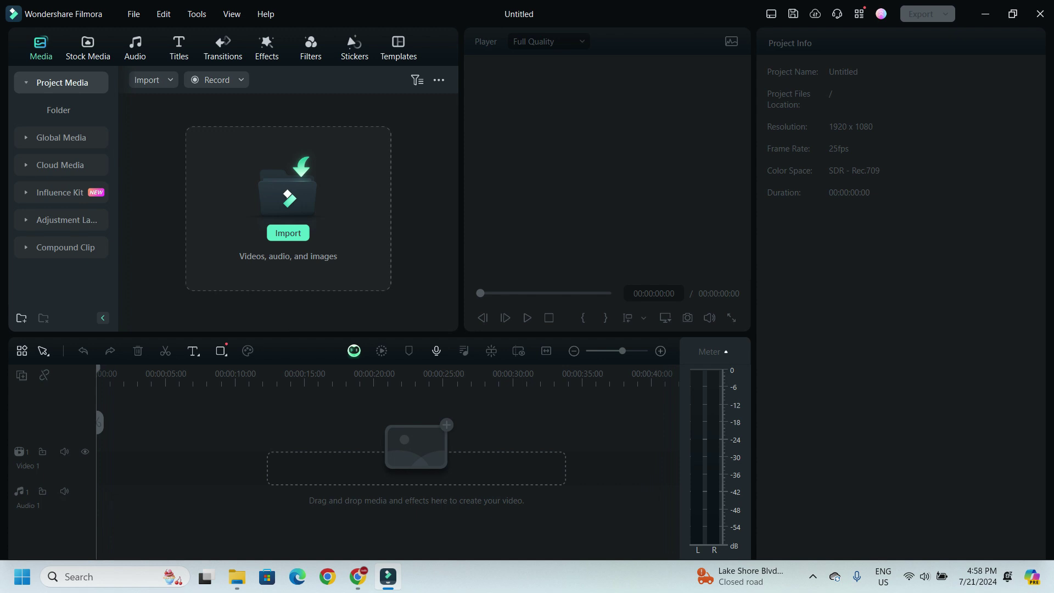
{"action": "left_click", "coordinate": [133, 13]}
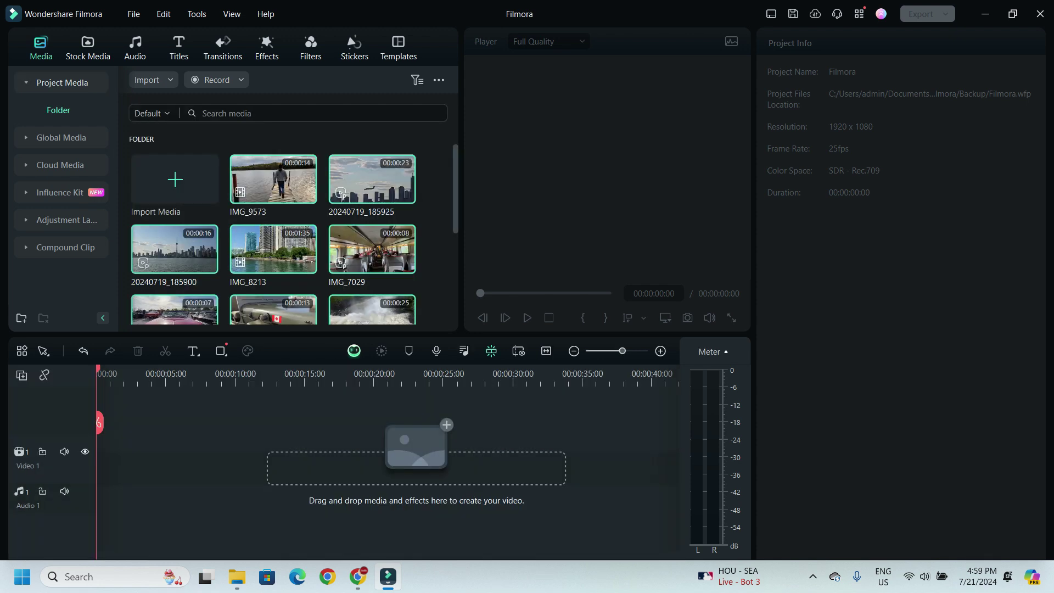
Open the built-in audio library to look at the available music
{"action": "left_click", "coordinate": [135, 46]}
{"action": "mouse_move", "coordinate": [138, 157]}
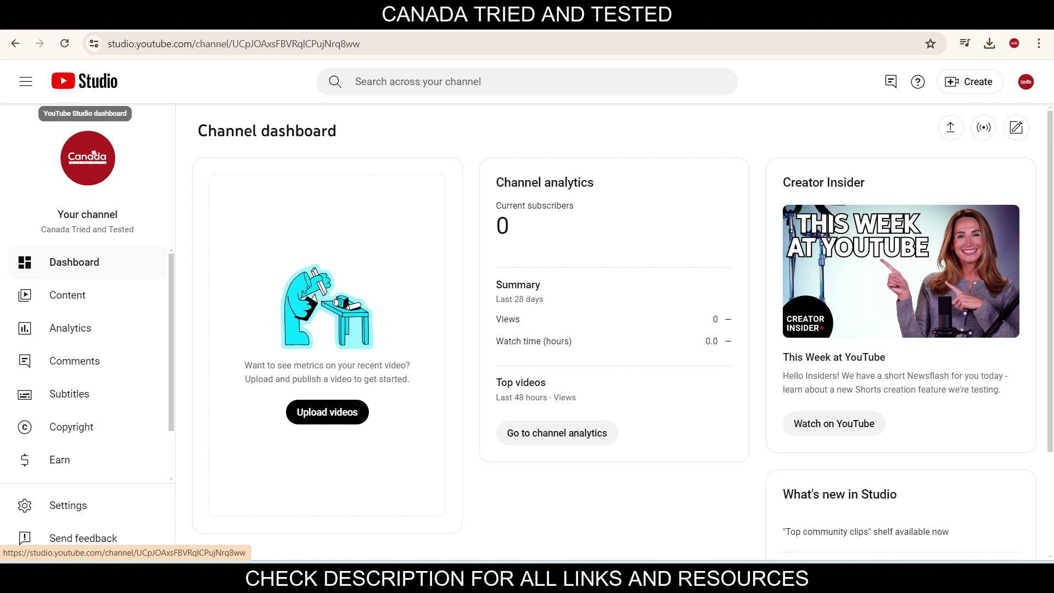
In YouTube Studio, open the Audio library and filter the music to tracks with attribution not required
{"action": "scroll", "coordinate": [78, 467], "scroll_direction": "down", "scroll_amount": 2}
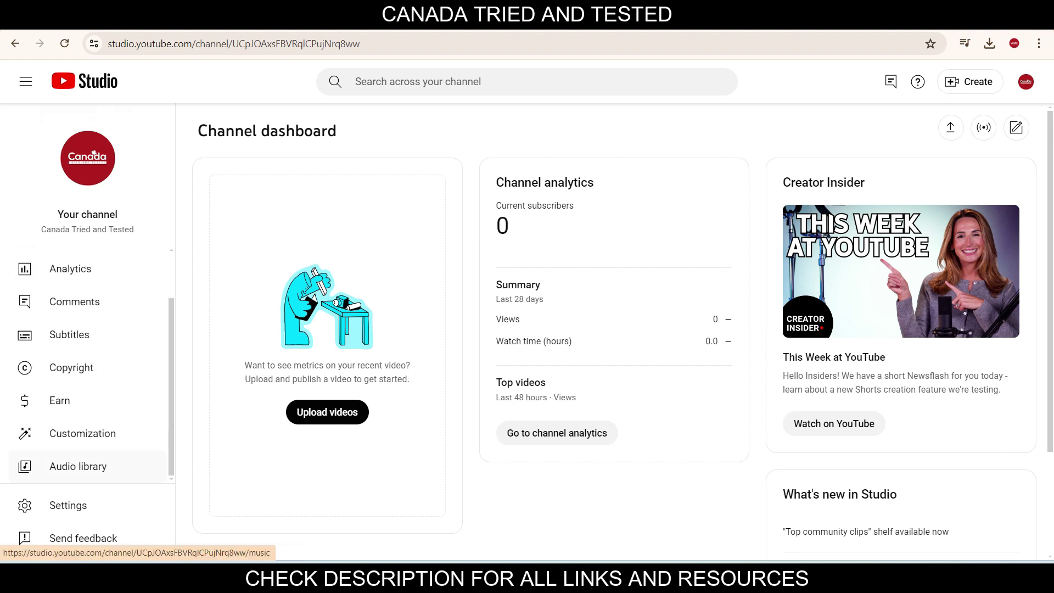
{"action": "left_click", "coordinate": [78, 466]}
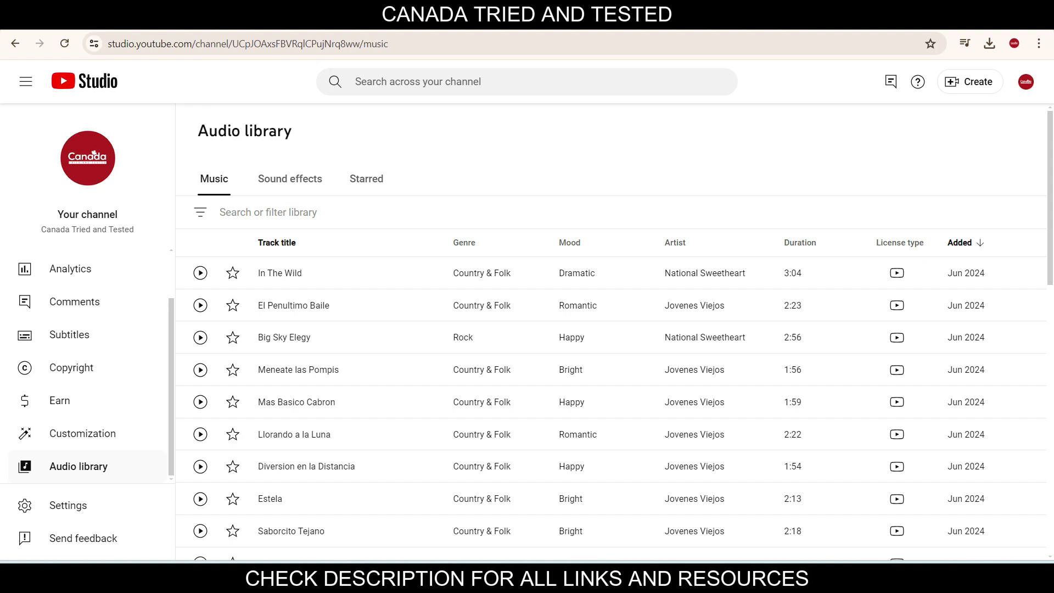
{"action": "left_click", "coordinate": [268, 212]}
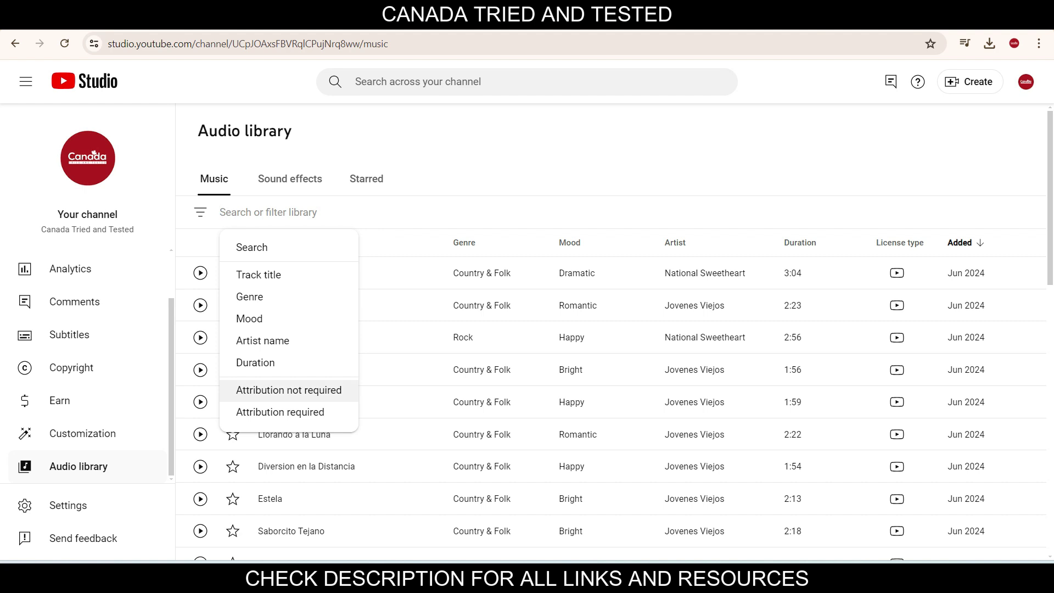
{"action": "left_click", "coordinate": [289, 390]}
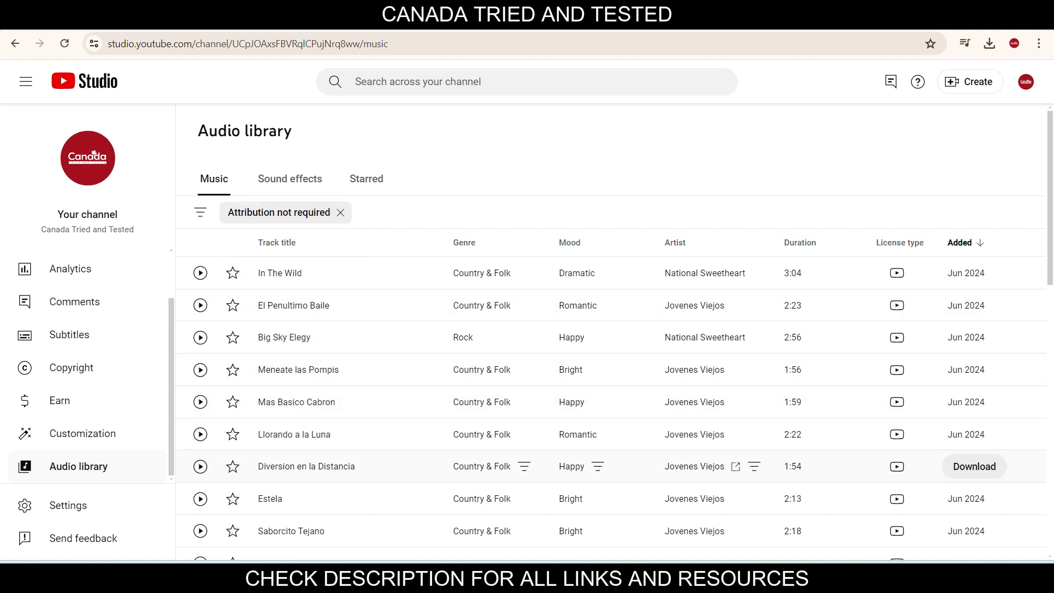
Check the license type of the track In The Wild and change the library filter to Attribution required
{"action": "mouse_move", "coordinate": [897, 273]}
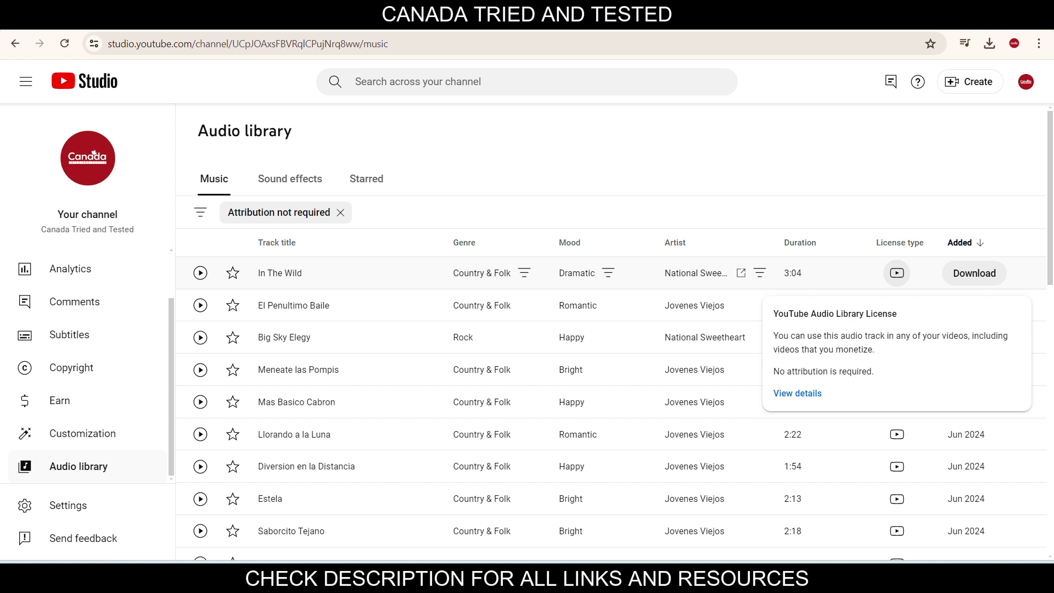
{"action": "left_click", "coordinate": [341, 212]}
{"action": "left_click", "coordinate": [283, 410]}
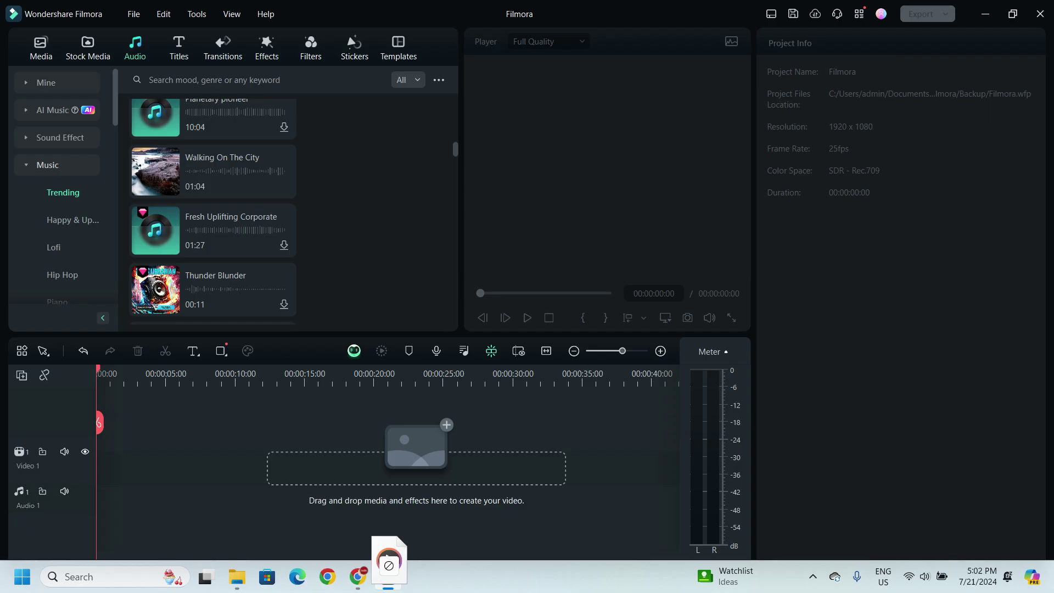
In Filmora, place the Streets Of Punjab music file and the IMG_9573 clip at the start of the timeline
{"action": "left_click_drag", "start_coordinate": [389, 564], "coordinate": [100, 443]}
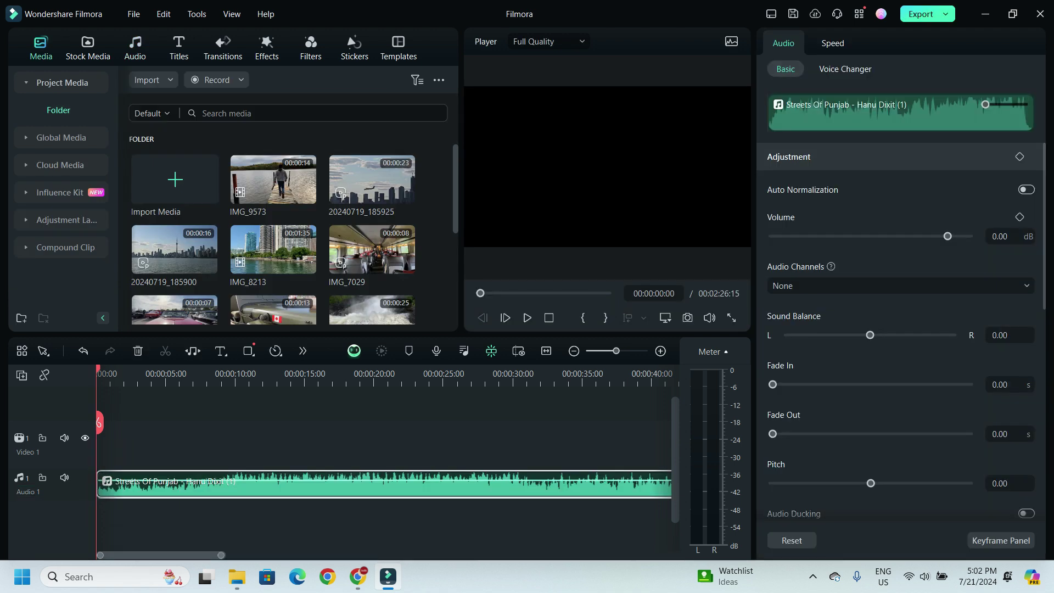
{"action": "mouse_move", "coordinate": [372, 250]}
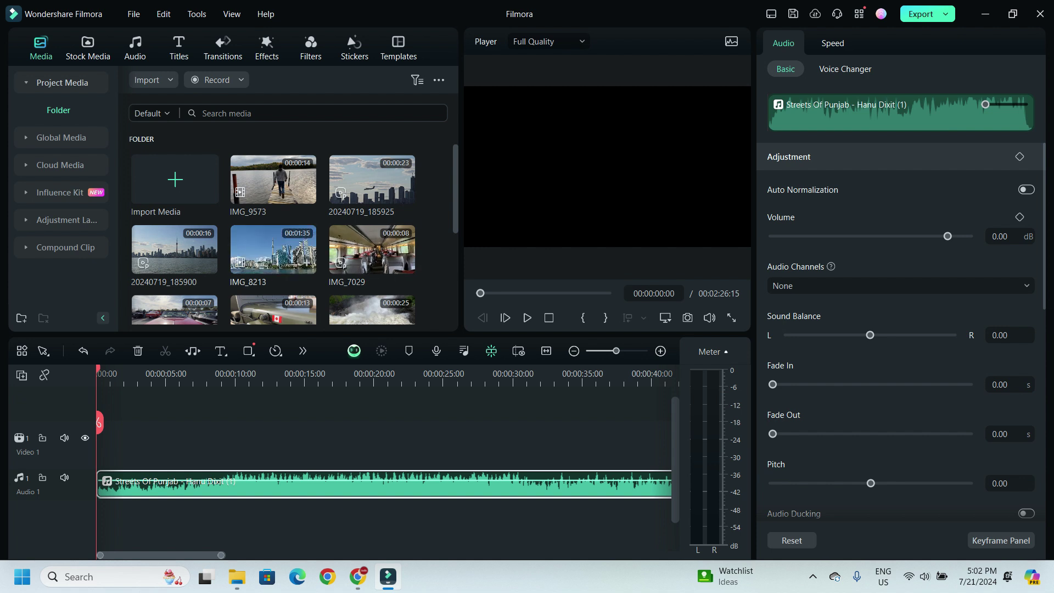
{"action": "mouse_move", "coordinate": [273, 179]}
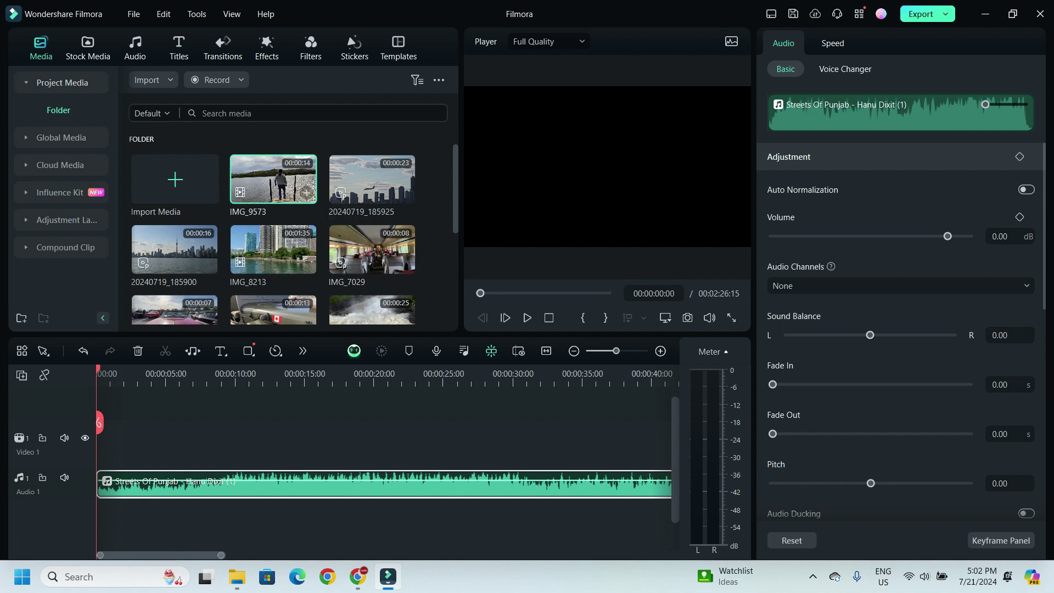
{"action": "left_click_drag", "start_coordinate": [274, 180], "coordinate": [202, 452]}
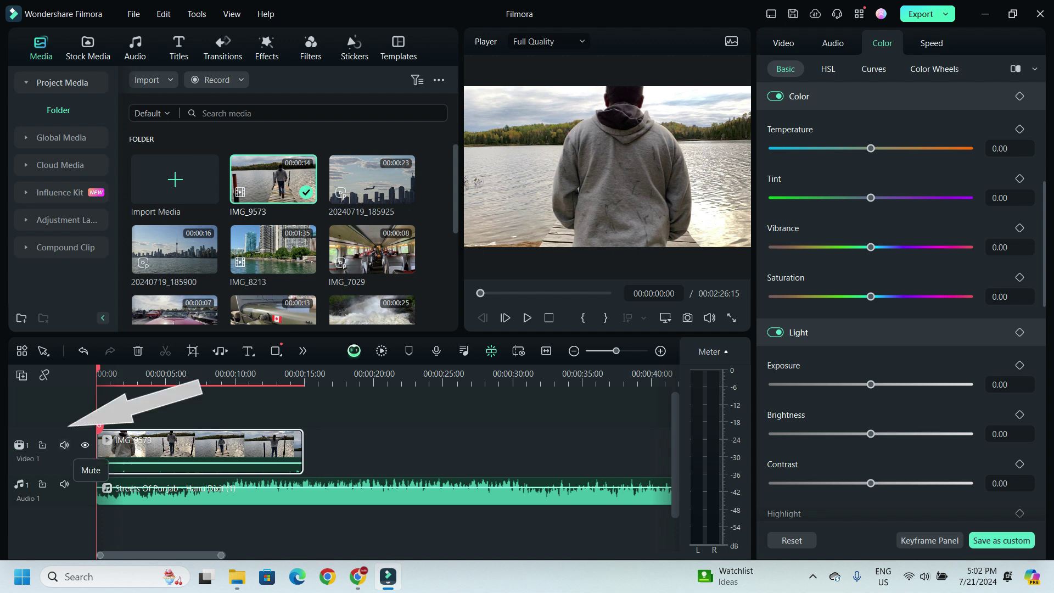
Mute the Video 1 track, and split IMG_9573 at 00:00:10:03 and remove the part after the cut
{"action": "left_click", "coordinate": [65, 444]}
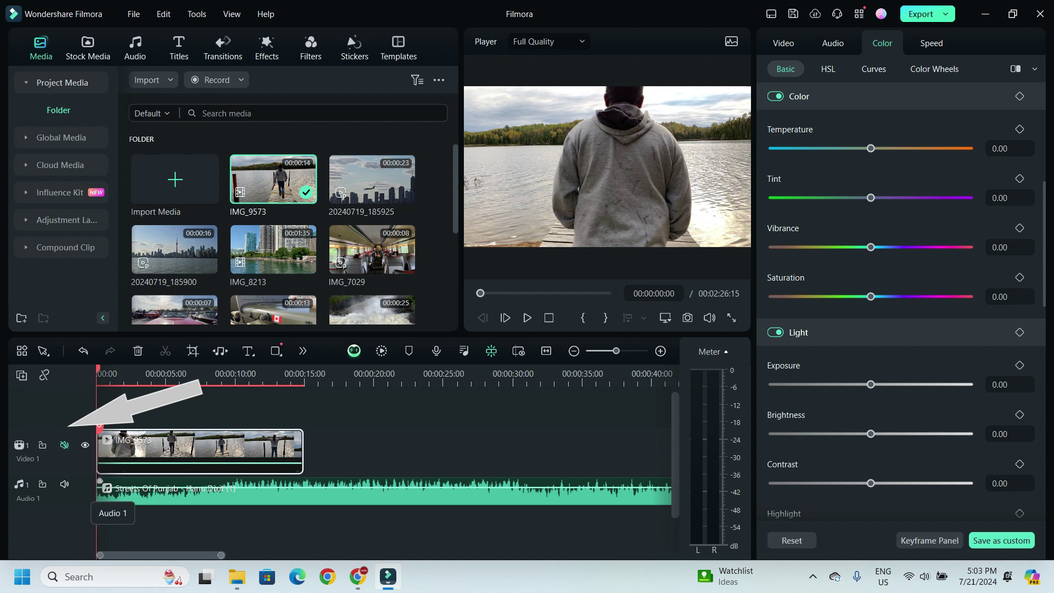
{"action": "left_click_drag", "start_coordinate": [99, 423], "coordinate": [236, 422]}
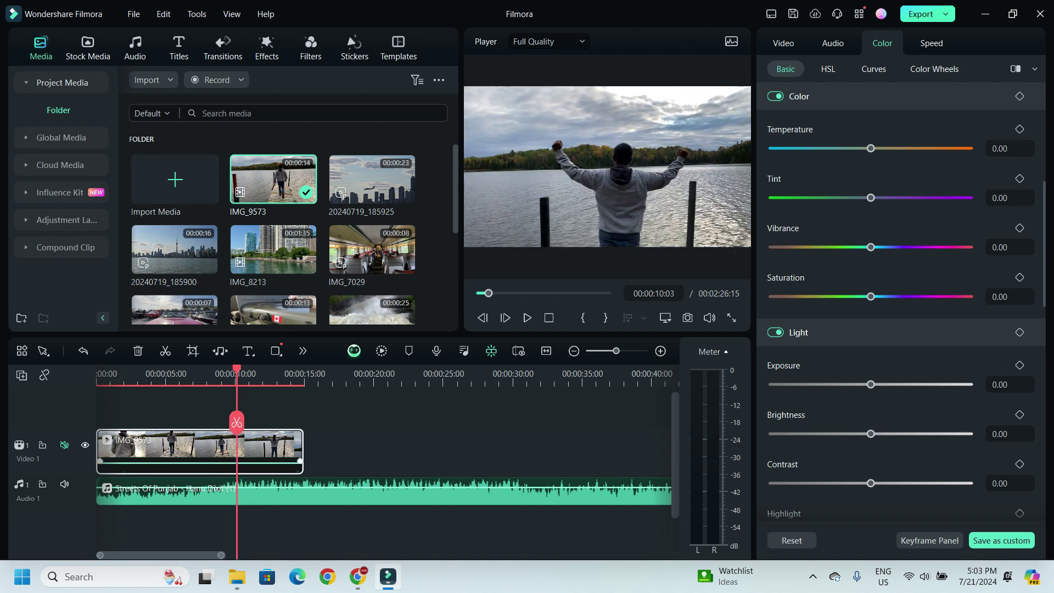
{"action": "key", "text": "ctrl+b"}
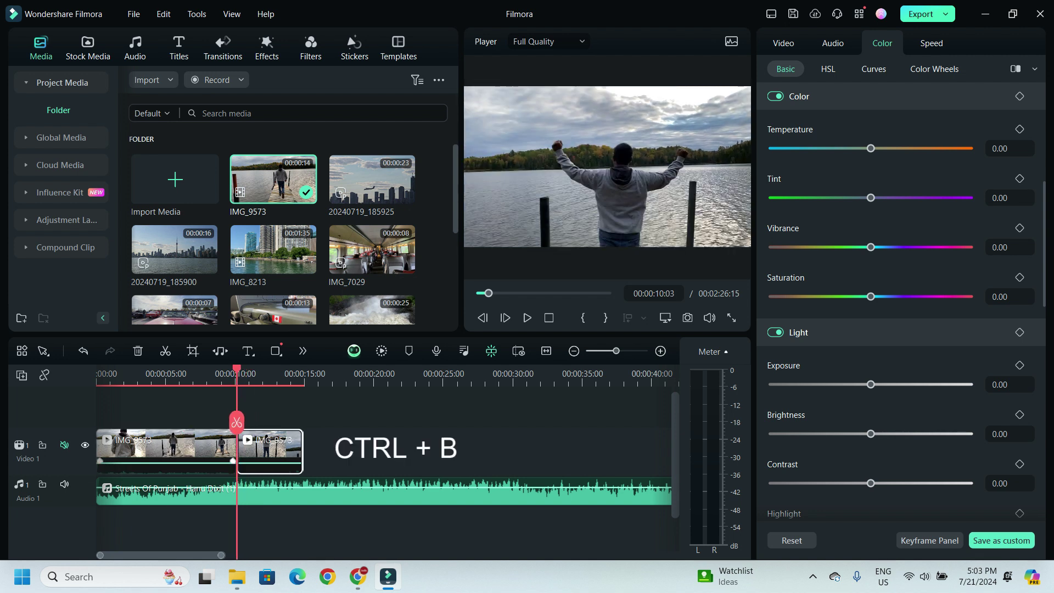
{"action": "right_click", "coordinate": [285, 448]}
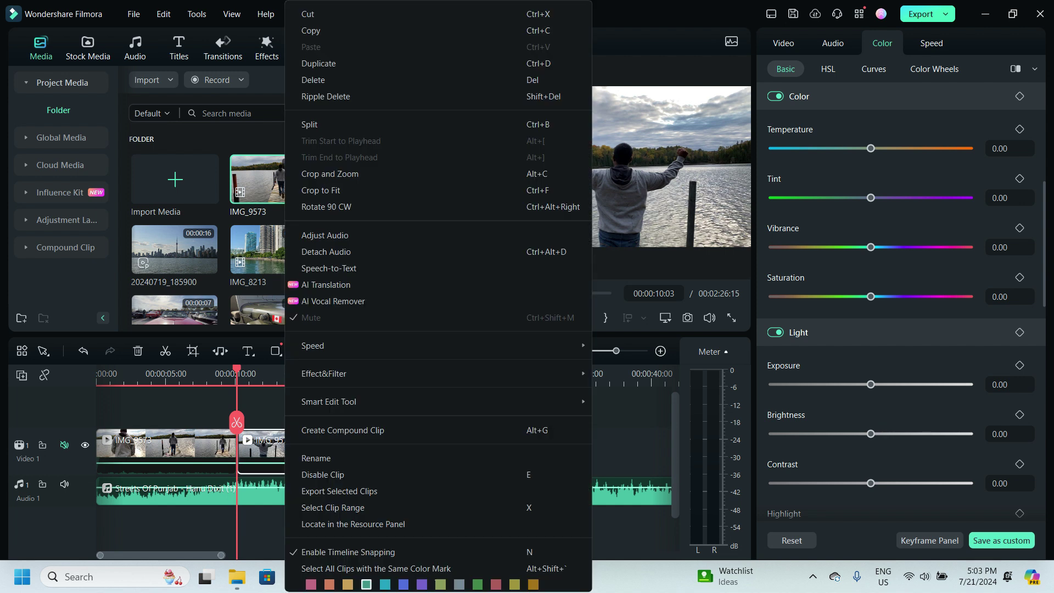
{"action": "left_click", "coordinate": [329, 63]}
Split the remaining IMG_9573 clip at 00:00:06:23 and ripple delete the part before the cut
{"action": "left_click_drag", "start_coordinate": [232, 422], "coordinate": [192, 423]}
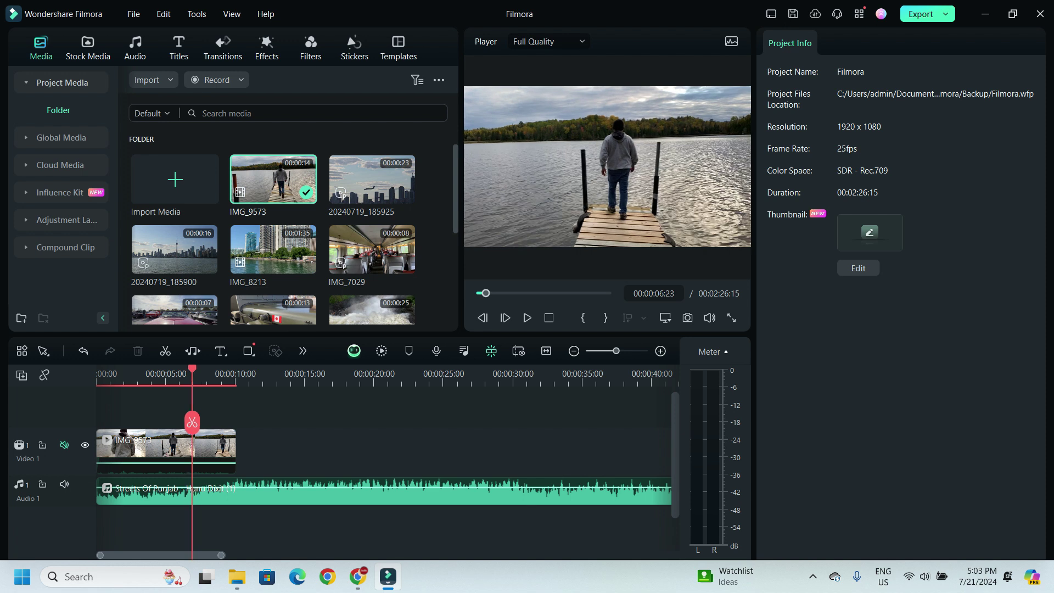
{"action": "key", "text": "ctrl+b"}
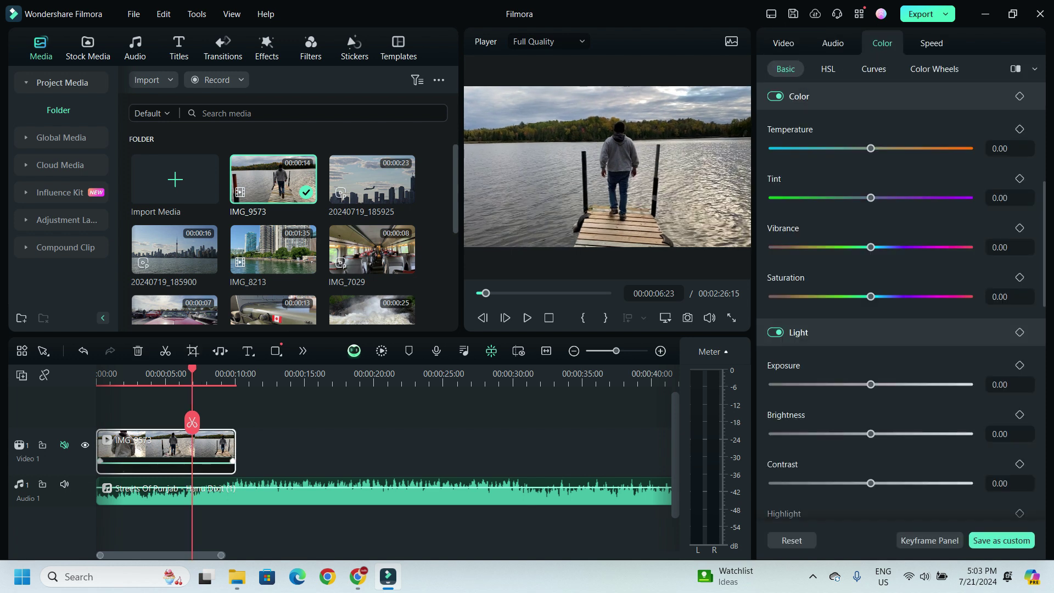
{"action": "left_click", "coordinate": [192, 422]}
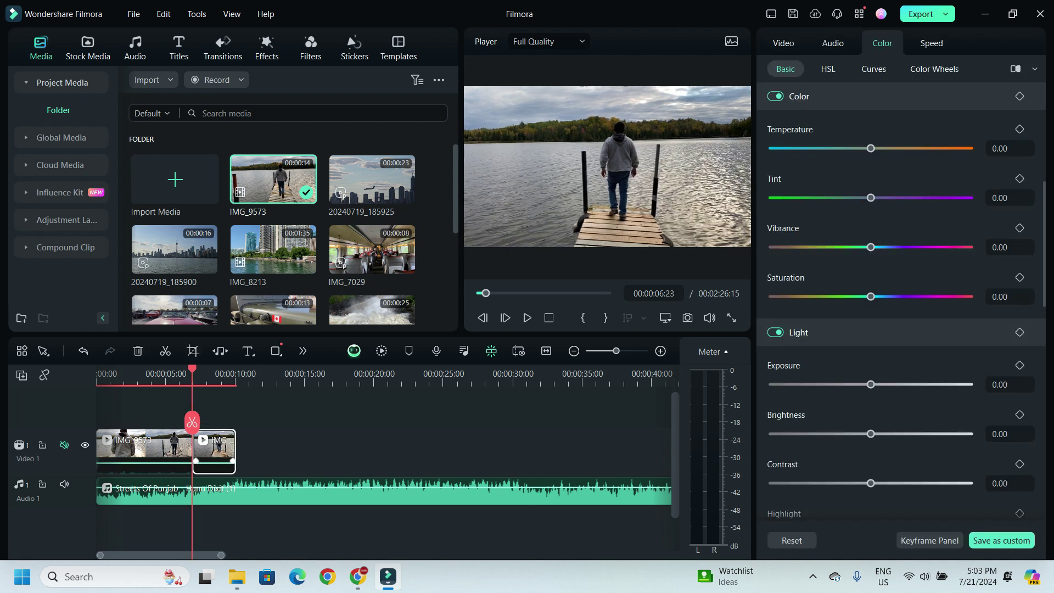
{"action": "right_click", "coordinate": [165, 447]}
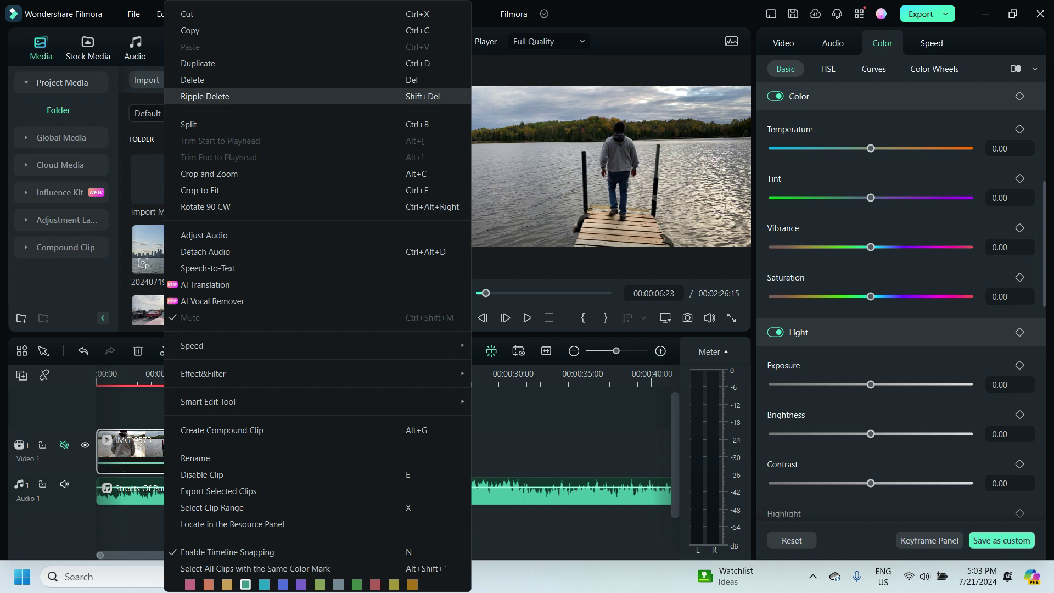
{"action": "left_click", "coordinate": [204, 96]}
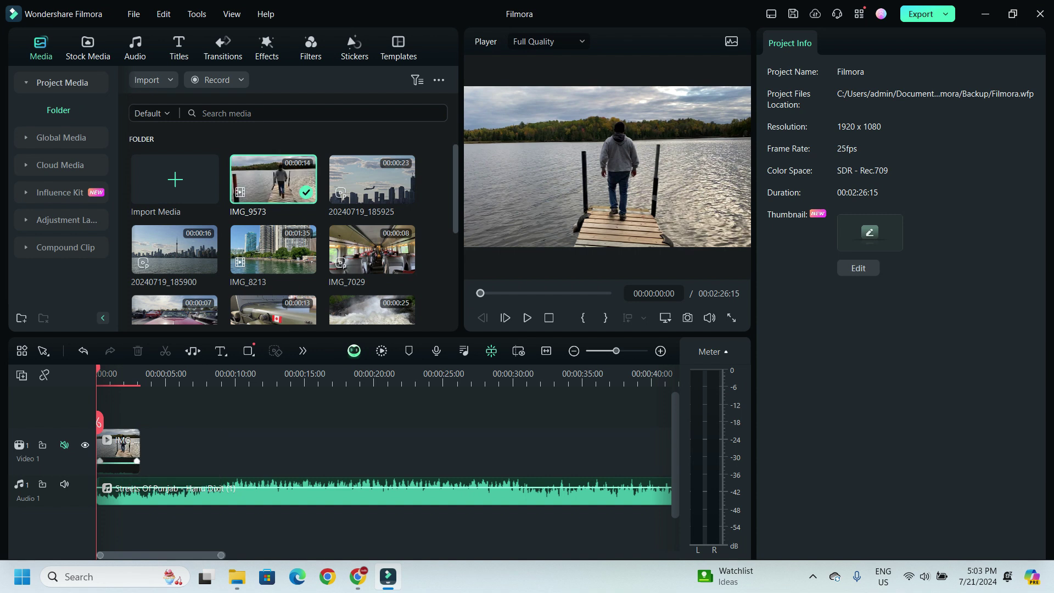
Set the color temperature of the trimmed IMG_9573 clip to 4.00
{"action": "left_click", "coordinate": [118, 448]}
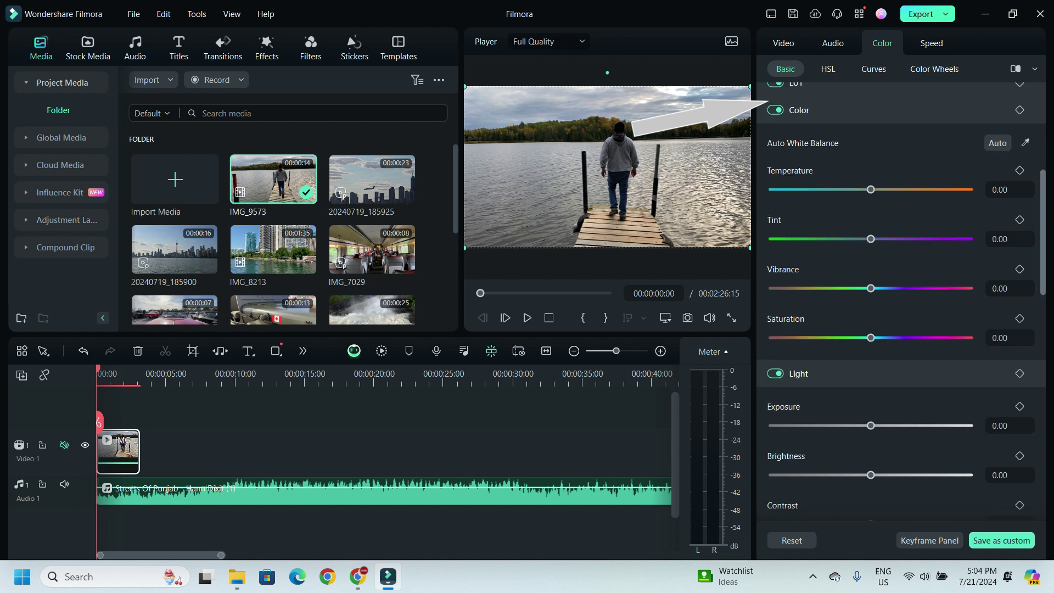
{"action": "scroll", "coordinate": [900, 274], "scroll_direction": "up", "scroll_amount": 5}
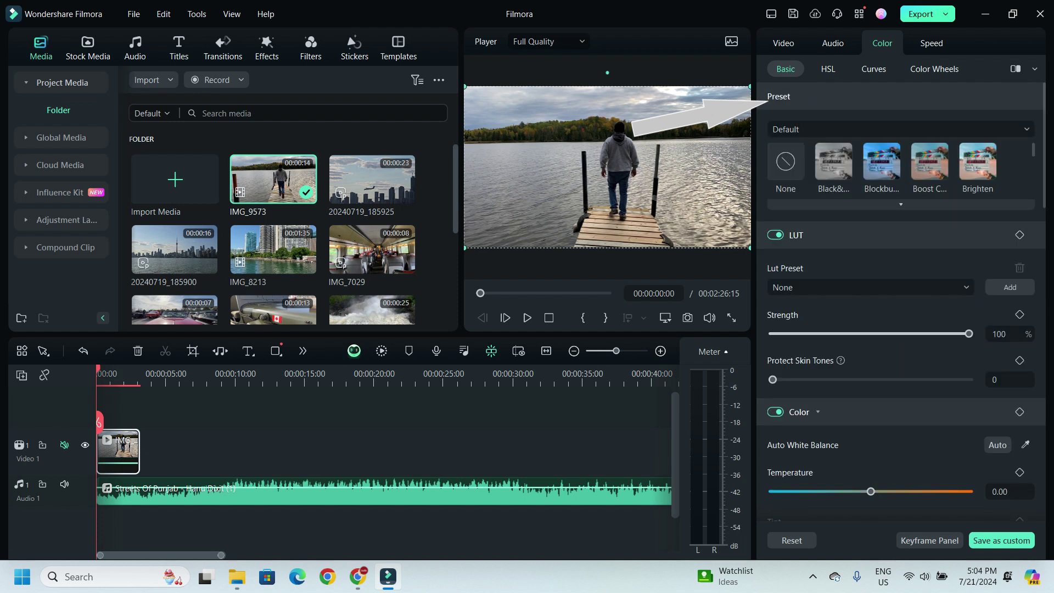
{"action": "scroll", "coordinate": [901, 275], "scroll_direction": "down", "scroll_amount": 2}
{"action": "mouse_move", "coordinate": [871, 409]}
{"action": "left_mouse_down"}
{"action": "mouse_move", "coordinate": [888, 409]}
{"action": "mouse_move", "coordinate": [874, 409]}
{"action": "left_mouse_up"}
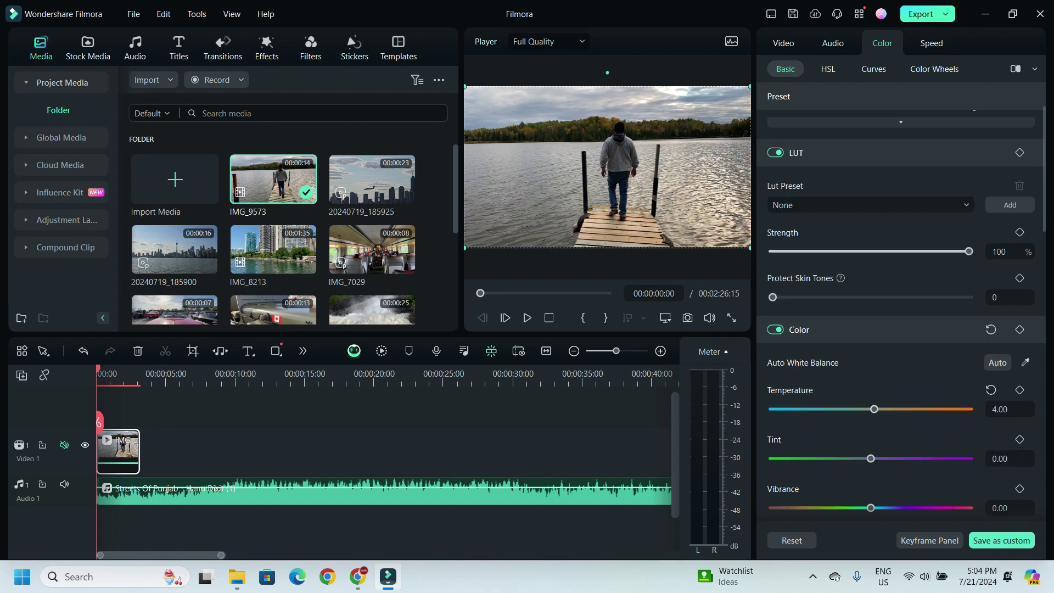
Set the clip's light values to Exposure 11.00, Brightness 9.00 and Contrast 8.00
{"action": "scroll", "coordinate": [901, 275], "scroll_direction": "down", "scroll_amount": 5}
{"action": "mouse_move", "coordinate": [871, 239]}
{"action": "left_mouse_down"}
{"action": "mouse_move", "coordinate": [890, 239]}
{"action": "mouse_move", "coordinate": [882, 239]}
{"action": "left_mouse_up"}
{"action": "left_click_drag", "start_coordinate": [872, 289], "coordinate": [879, 289]}
{"action": "left_click_drag", "start_coordinate": [871, 338], "coordinate": [879, 339]}
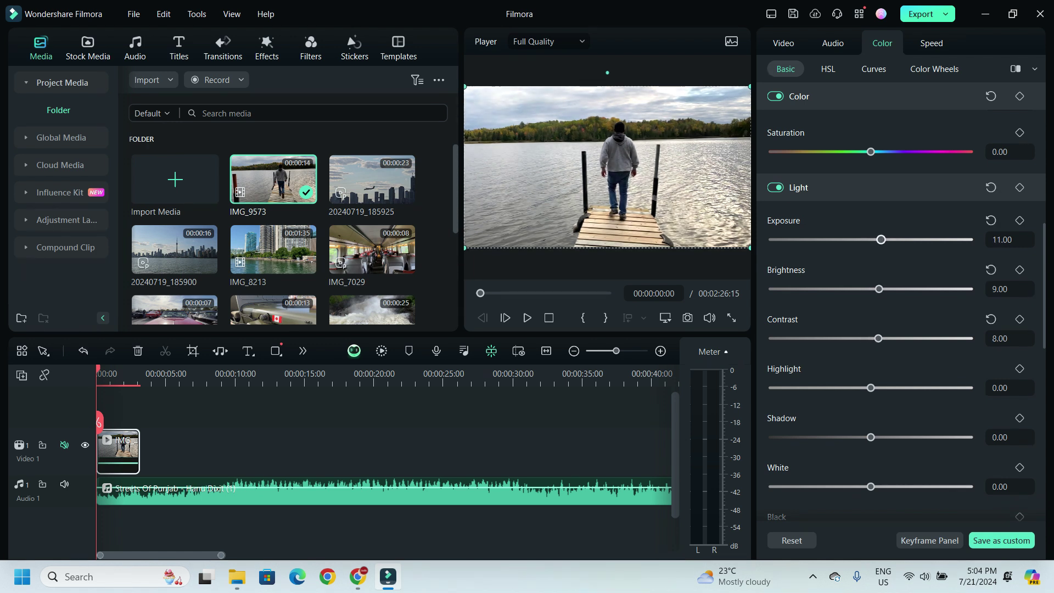
In the clip's HSL adjustments for red, set Hue to 5.00, Saturation to 13.00 and Luminance to 5.00
{"action": "left_click", "coordinate": [828, 69]}
{"action": "left_click_drag", "start_coordinate": [871, 182], "coordinate": [876, 181]}
{"action": "left_click_drag", "start_coordinate": [871, 230], "coordinate": [883, 230]}
{"action": "left_click_drag", "start_coordinate": [871, 280], "coordinate": [876, 280]}
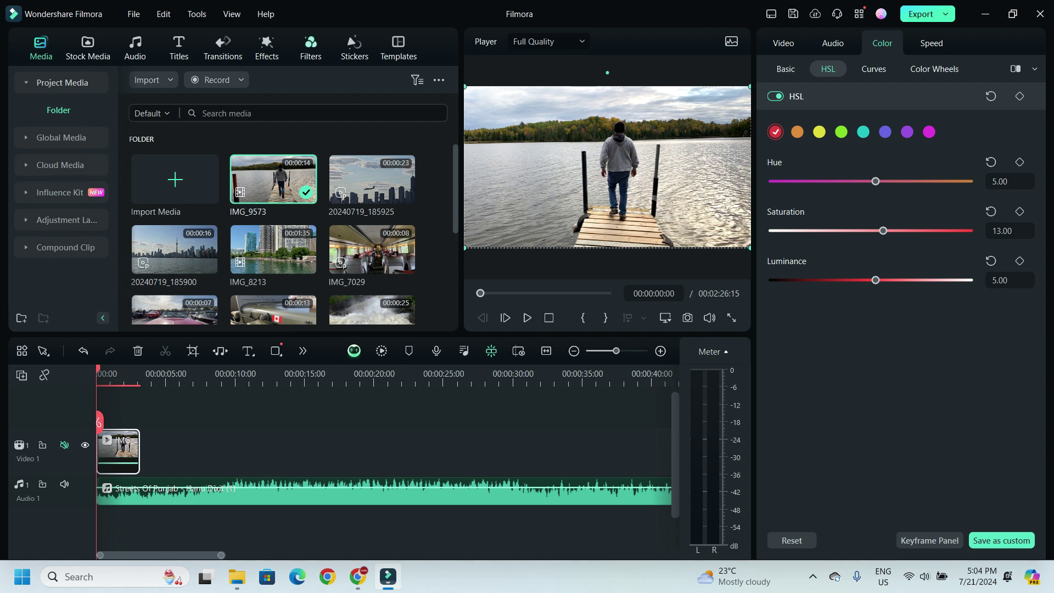
Place the Focus Color filter on a track above the IMG_9573 clip and shorten it to the clip's length
{"action": "left_click", "coordinate": [310, 46]}
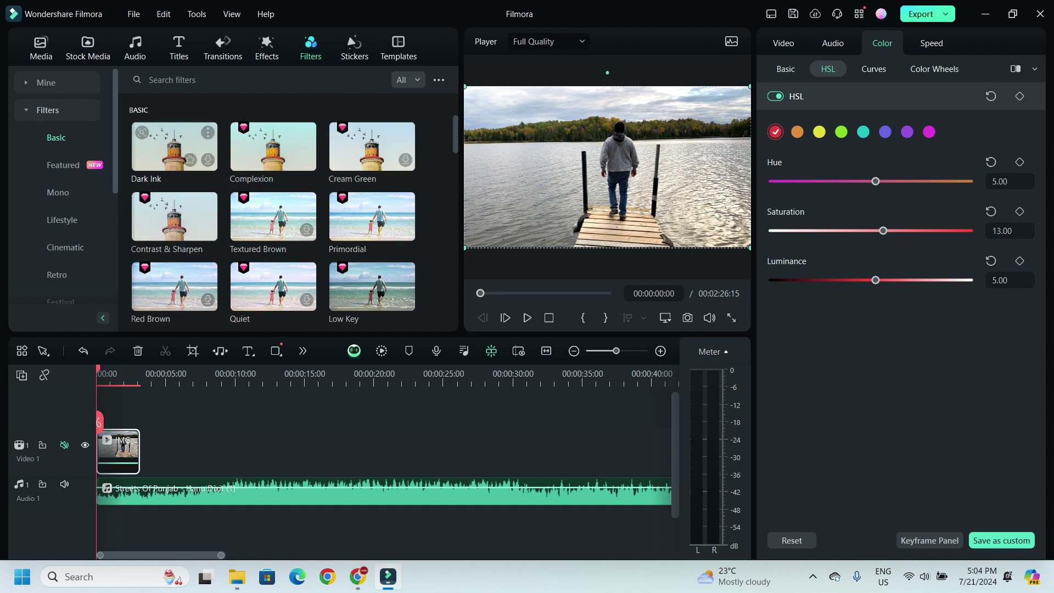
{"action": "scroll", "coordinate": [294, 212], "scroll_direction": "down", "scroll_amount": 10}
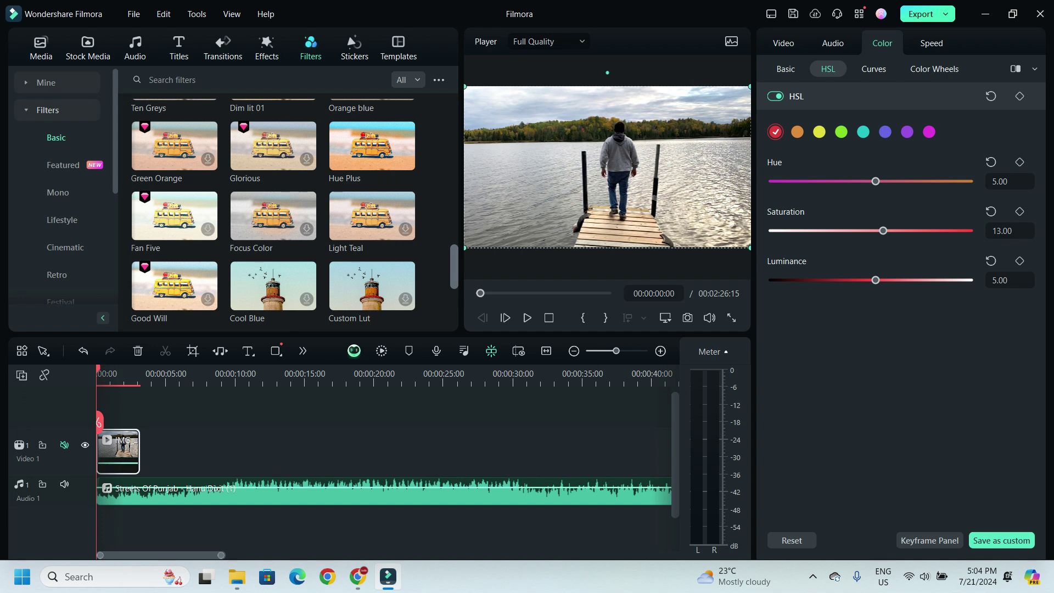
{"action": "left_click_drag", "start_coordinate": [273, 215], "coordinate": [130, 411]}
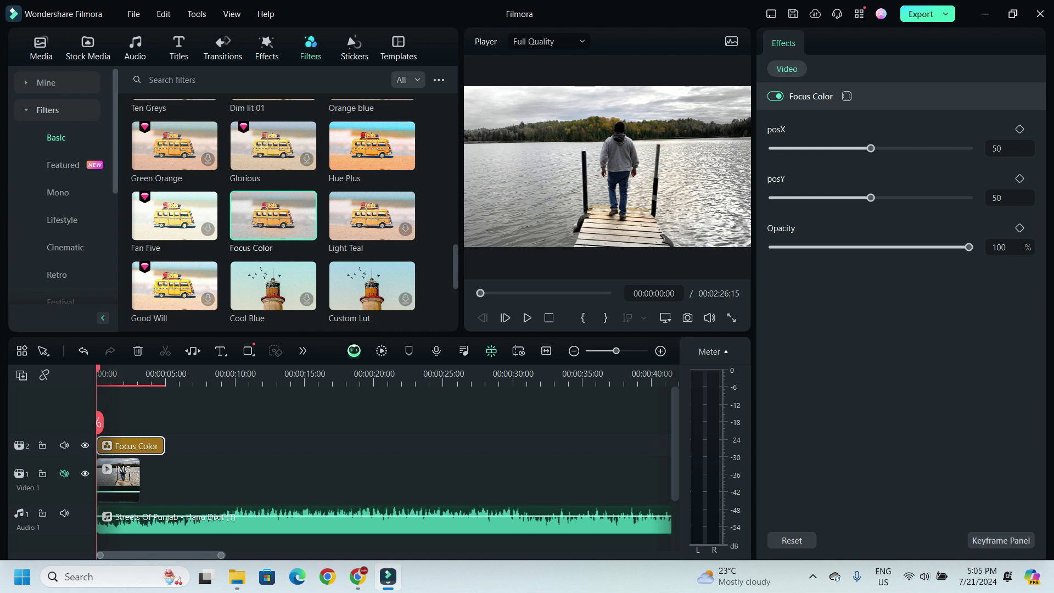
{"action": "left_click_drag", "start_coordinate": [164, 445], "coordinate": [139, 445]}
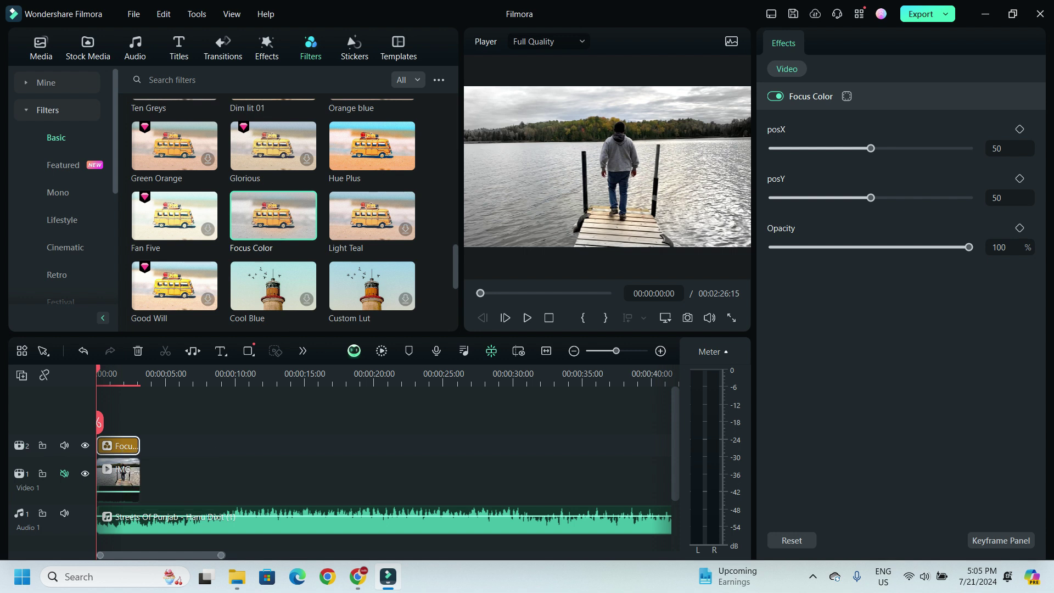
Replace the Focus Color filter above the IMG_9573 clip with the Custom Lut filter, matching the clip's length
{"action": "scroll", "coordinate": [273, 281], "scroll_direction": "down", "scroll_amount": 3}
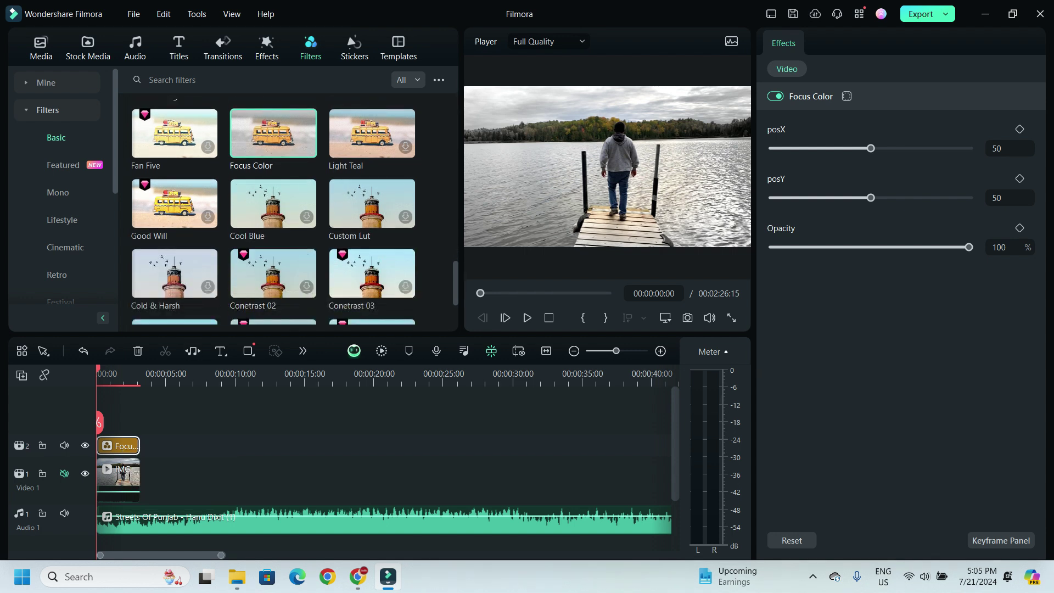
{"action": "key", "text": "Delete"}
{"action": "left_click_drag", "start_coordinate": [372, 204], "coordinate": [126, 446]}
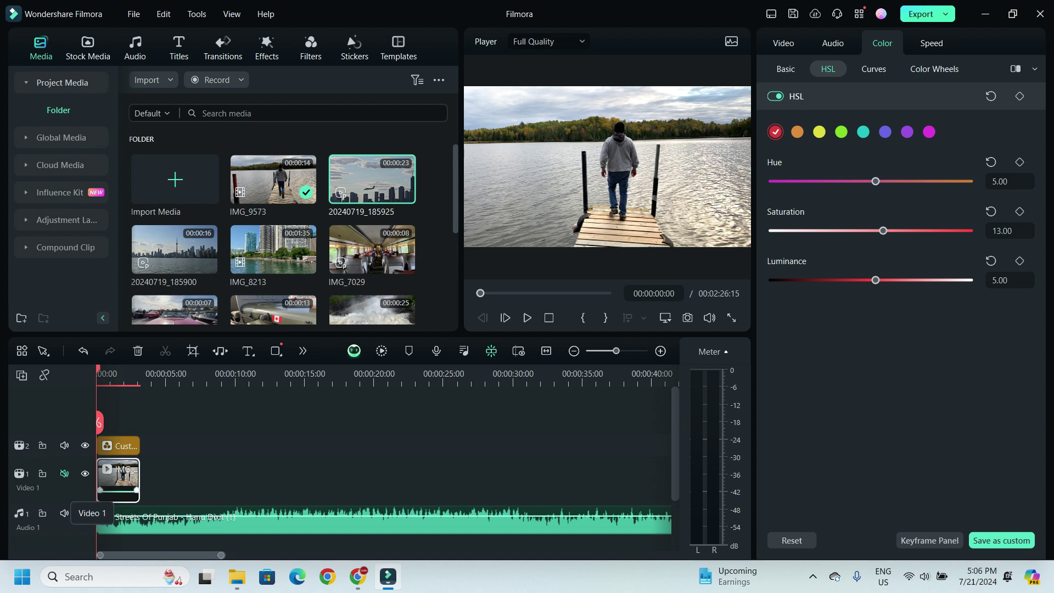
Slow the IMG_9573 clip down by setting its uniform speed to 0.50
{"action": "left_click", "coordinate": [118, 479]}
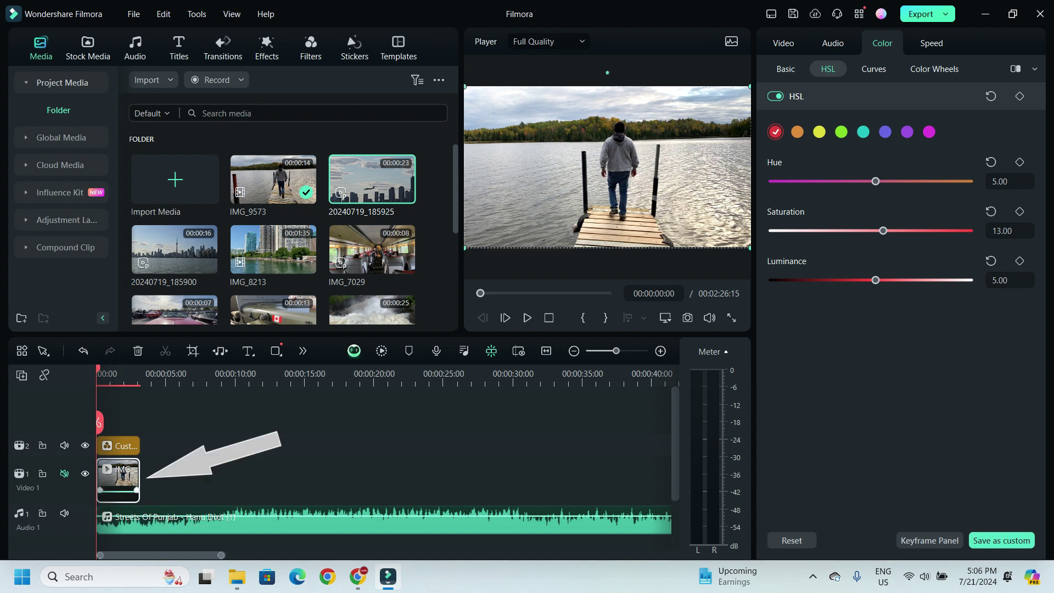
{"action": "left_click", "coordinate": [932, 44]}
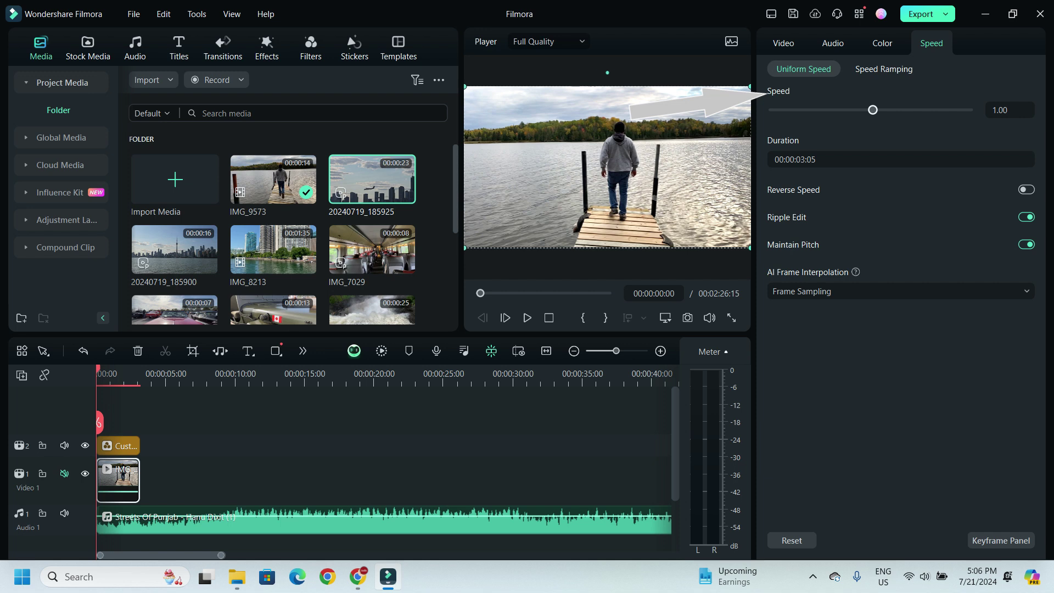
{"action": "left_click", "coordinate": [197, 13]}
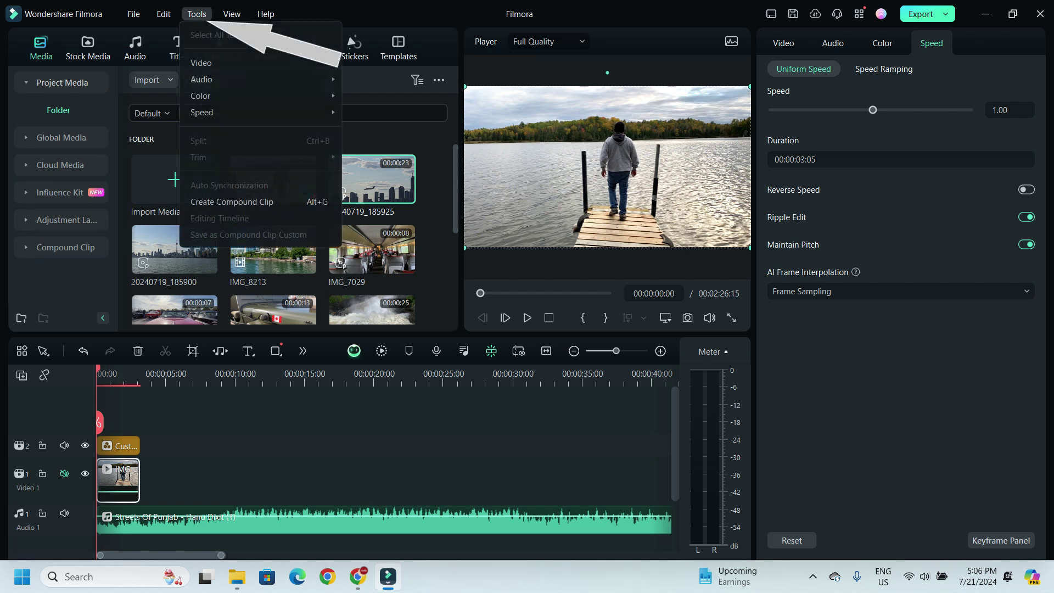
{"action": "mouse_move", "coordinate": [201, 63]}
{"action": "mouse_move", "coordinate": [202, 112]}
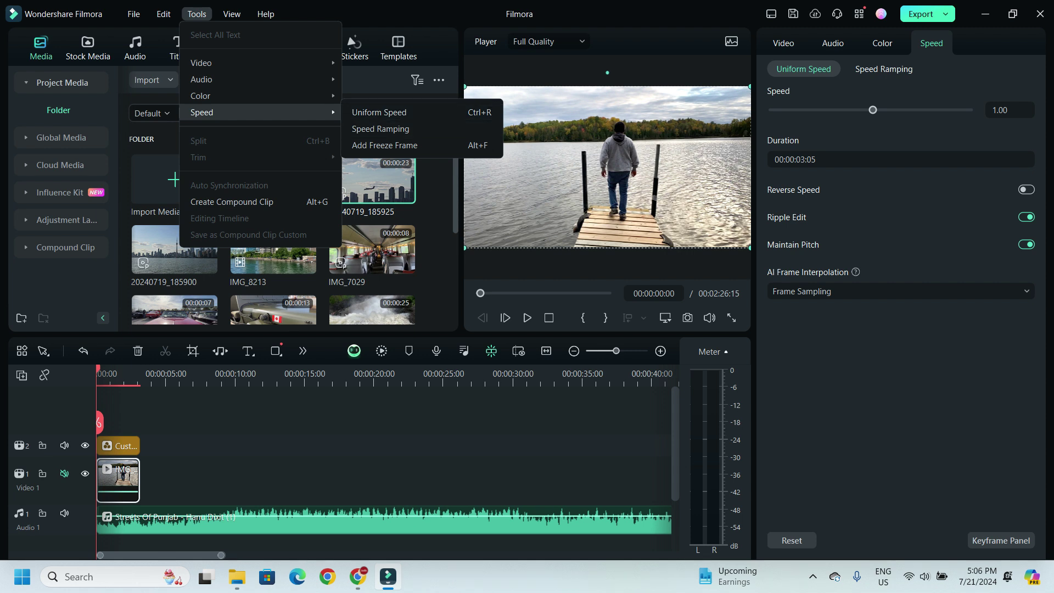
{"action": "left_click", "coordinate": [1009, 110]}
{"action": "type", "text": "0.5"}
{"action": "key", "text": "Return"}
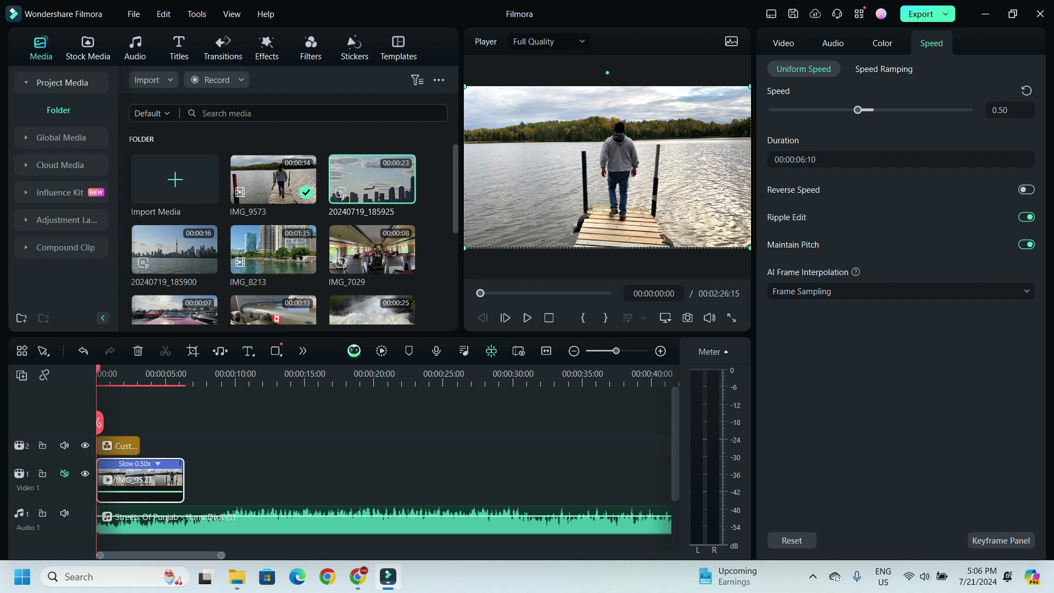
Extend the Custom Lut filter to 00:00:06:10 so it covers the whole slowed IMG_9573 clip
{"action": "left_click", "coordinate": [120, 446]}
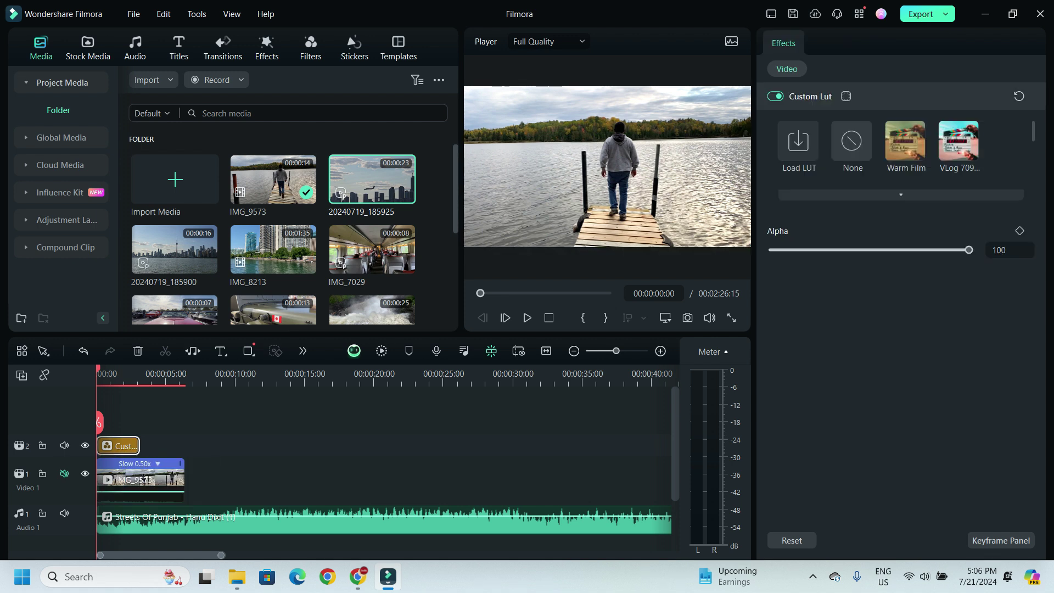
{"action": "left_click_drag", "start_coordinate": [139, 445], "coordinate": [185, 446]}
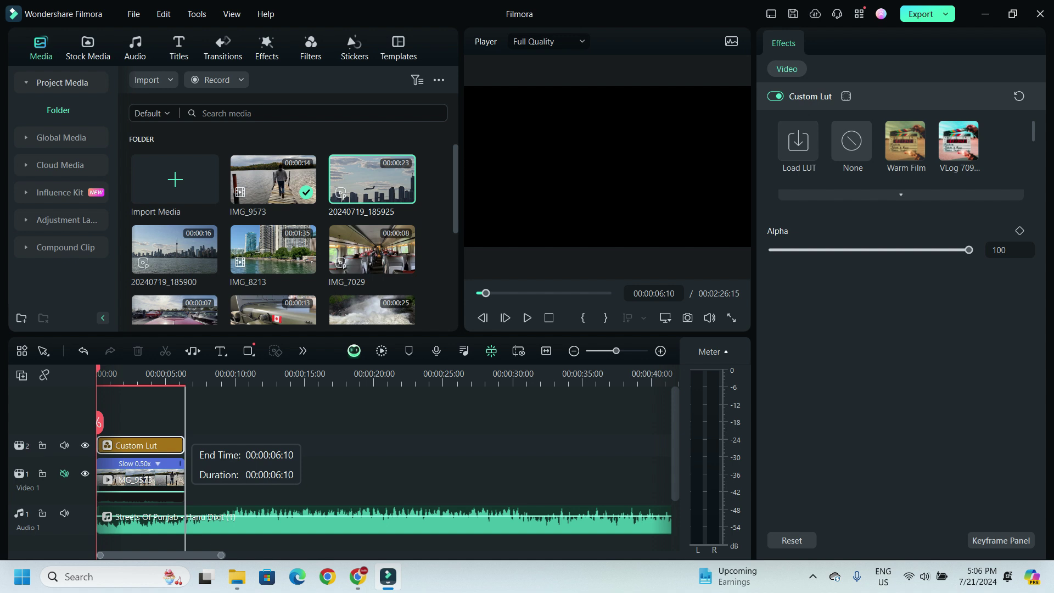
{"action": "left_click", "coordinate": [220, 434]}
Add 20240719_185925 directly after the IMG_9573 clip, split it at 00:00:07:08 and delete the part after the cut
{"action": "left_click_drag", "start_coordinate": [373, 179], "coordinate": [214, 478]}
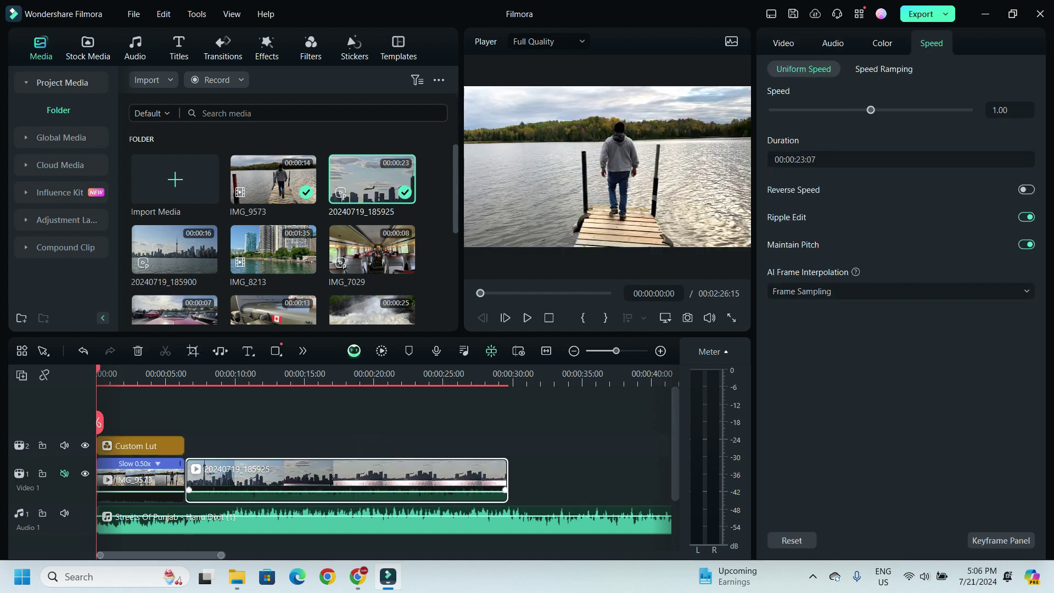
{"action": "left_click", "coordinate": [240, 379]}
{"action": "left_click", "coordinate": [265, 379]}
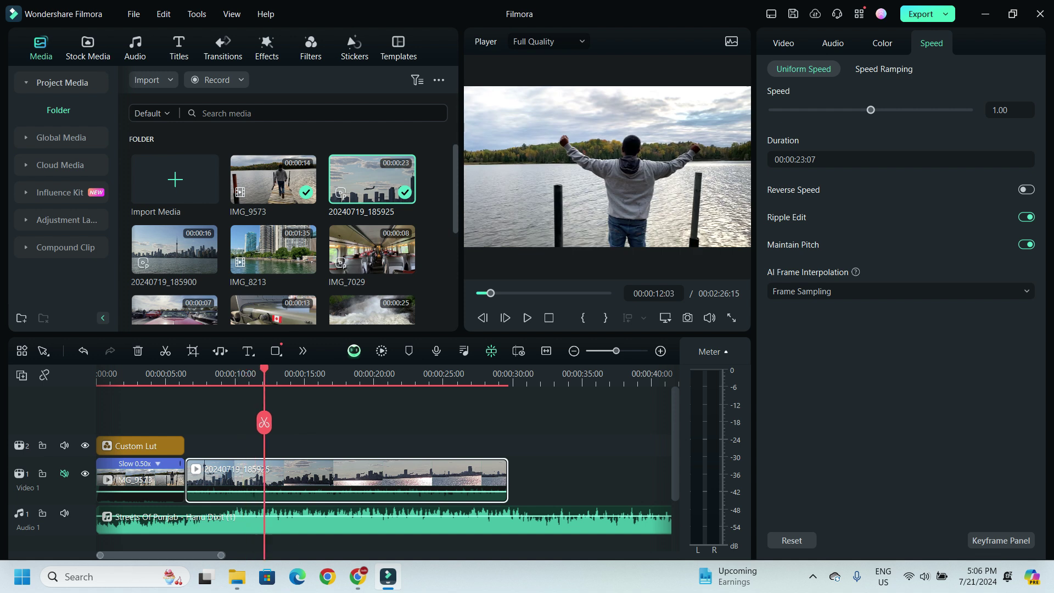
{"action": "left_click", "coordinate": [302, 379]}
{"action": "left_click", "coordinate": [330, 379]}
{"action": "left_click", "coordinate": [198, 379]}
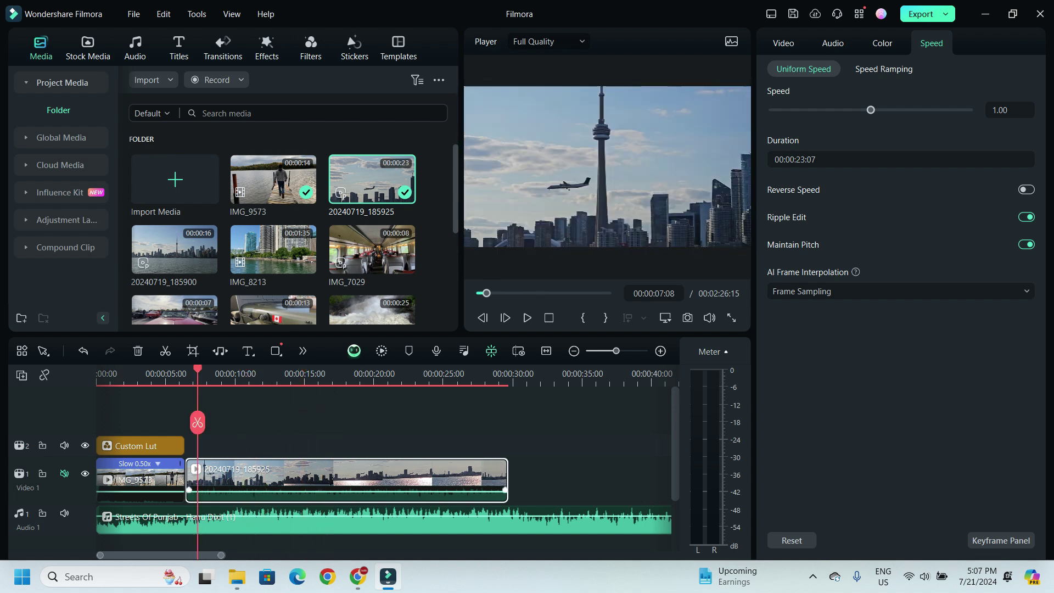
{"action": "left_click", "coordinate": [198, 423]}
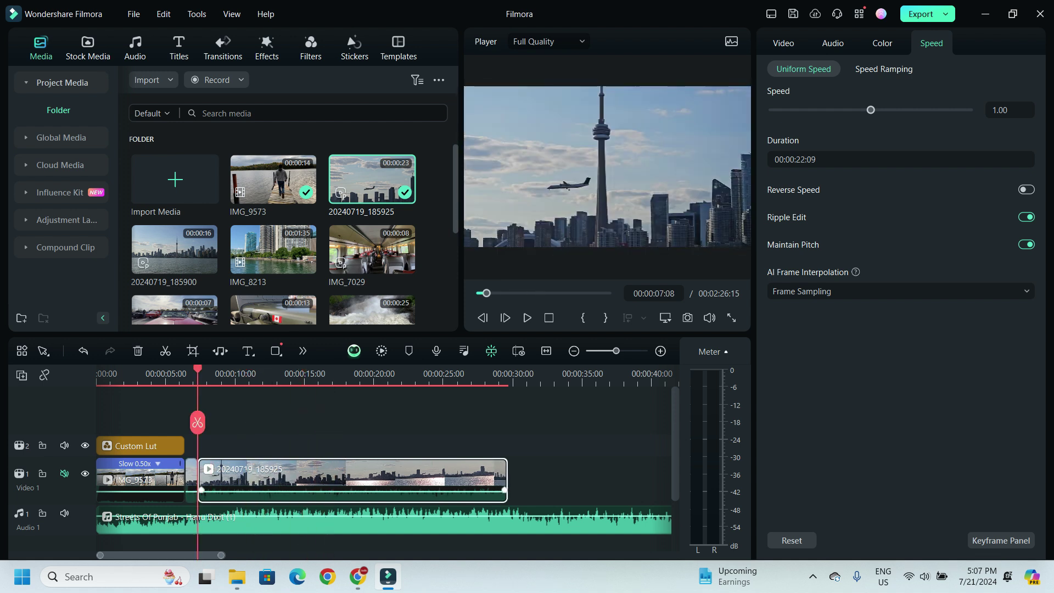
{"action": "right_click", "coordinate": [311, 474]}
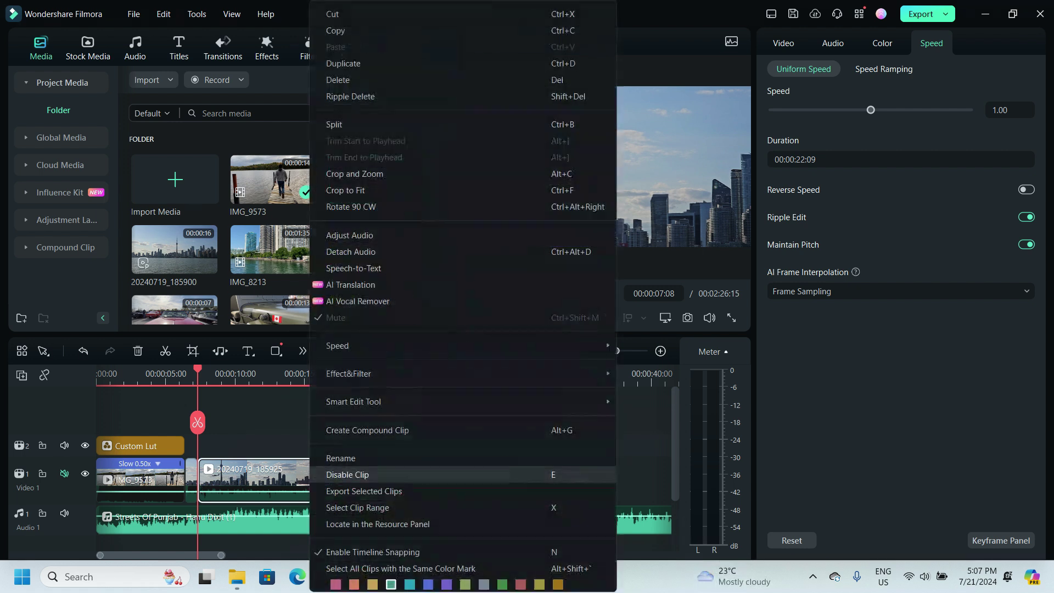
{"action": "left_click", "coordinate": [352, 79]}
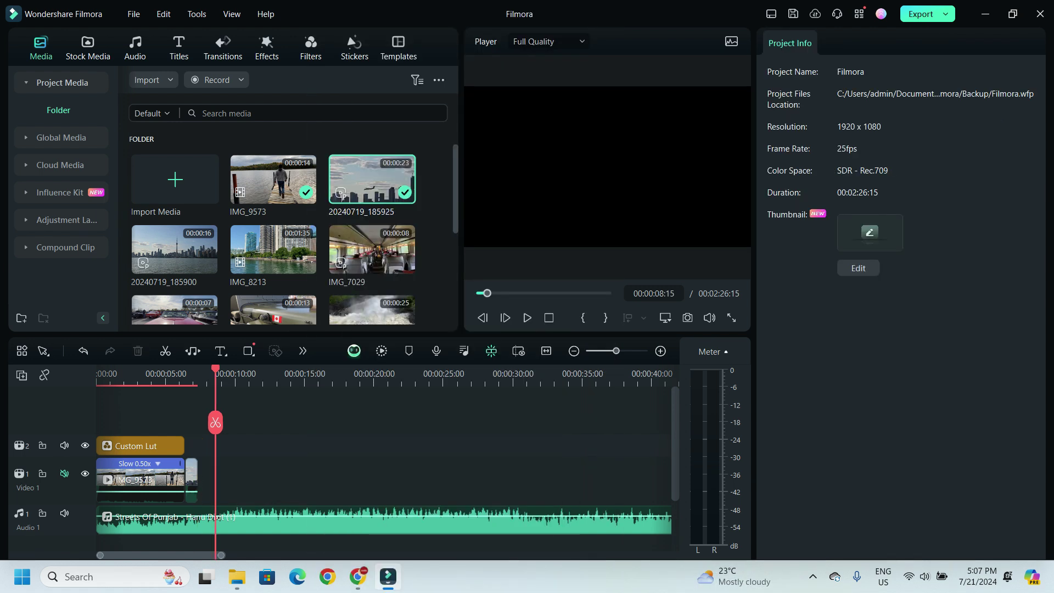
Examine the opening frames of the trimmed 20240719_185925 clip one by one on the magnified timeline
{"action": "key", "text": "ctrl+plus"}
{"action": "key", "text": "ctrl+plus"}
{"action": "key", "text": "ctrl+plus"}
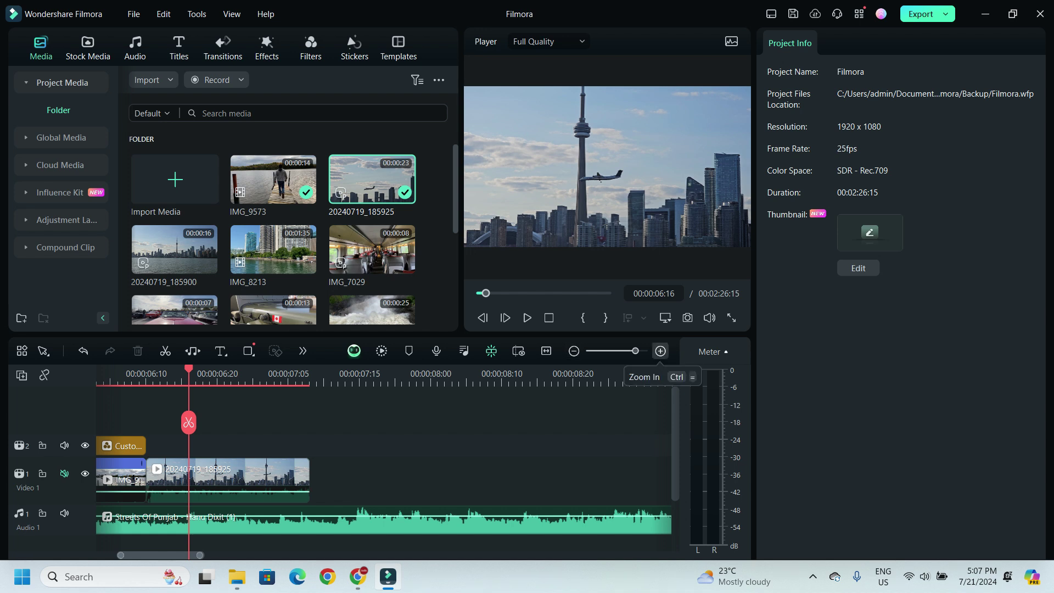
{"action": "key", "text": "ctrl+minus"}
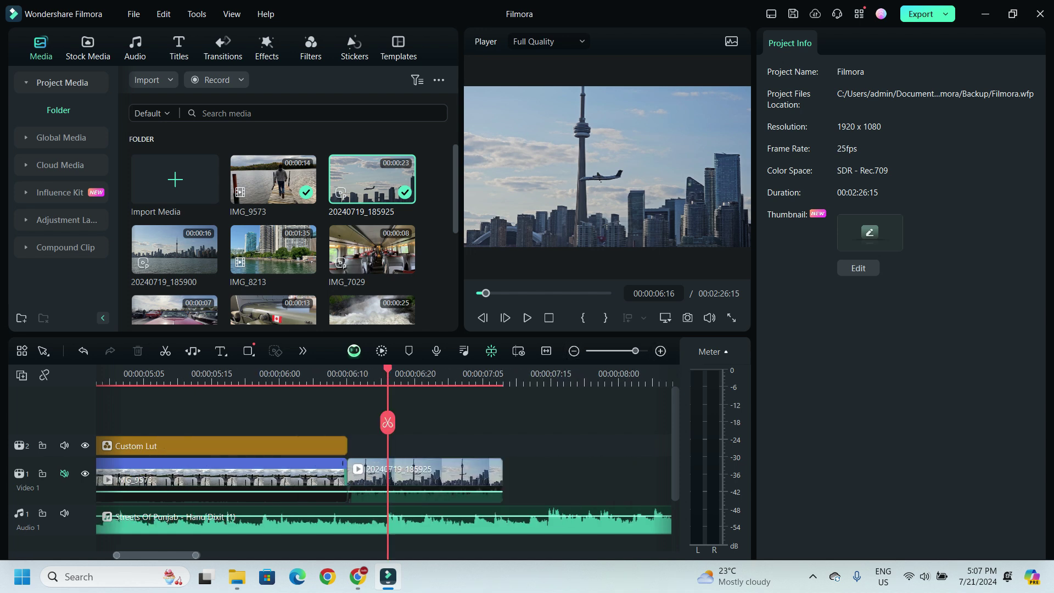
{"action": "key", "text": "Right"}
{"action": "key", "text": "Right"}
{"action": "key", "text": "Left"}
{"action": "key", "text": "Left"}
{"action": "key", "text": "Left"}
{"action": "key", "text": "Left"}
{"action": "key", "text": "Left"}
{"action": "key", "text": "Left"}
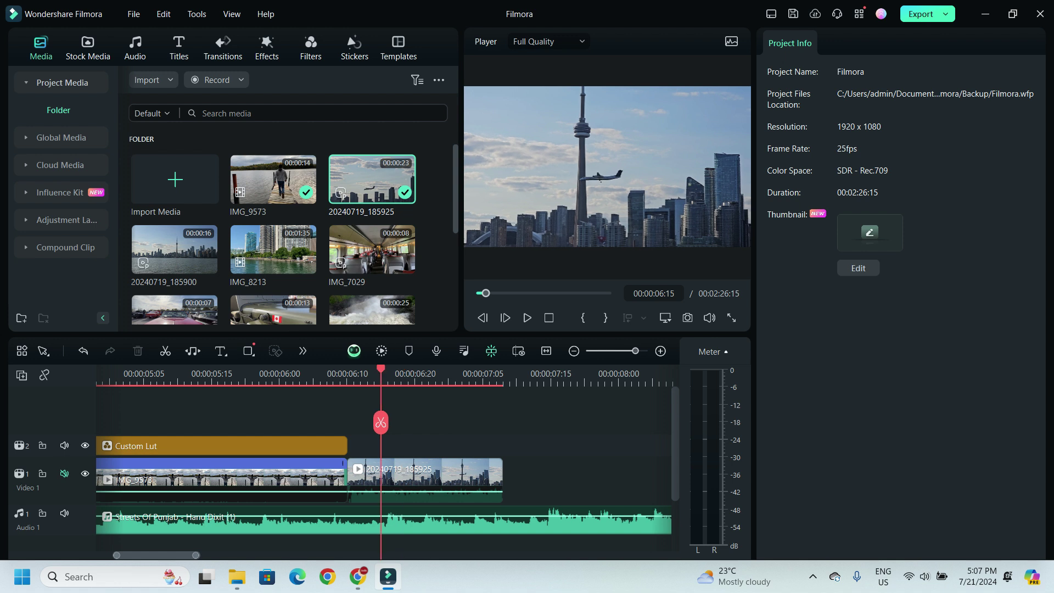
Set the uniform speed of the trimmed 20240719_185925 clip to 0.50 and play it back
{"action": "left_click", "coordinate": [426, 479]}
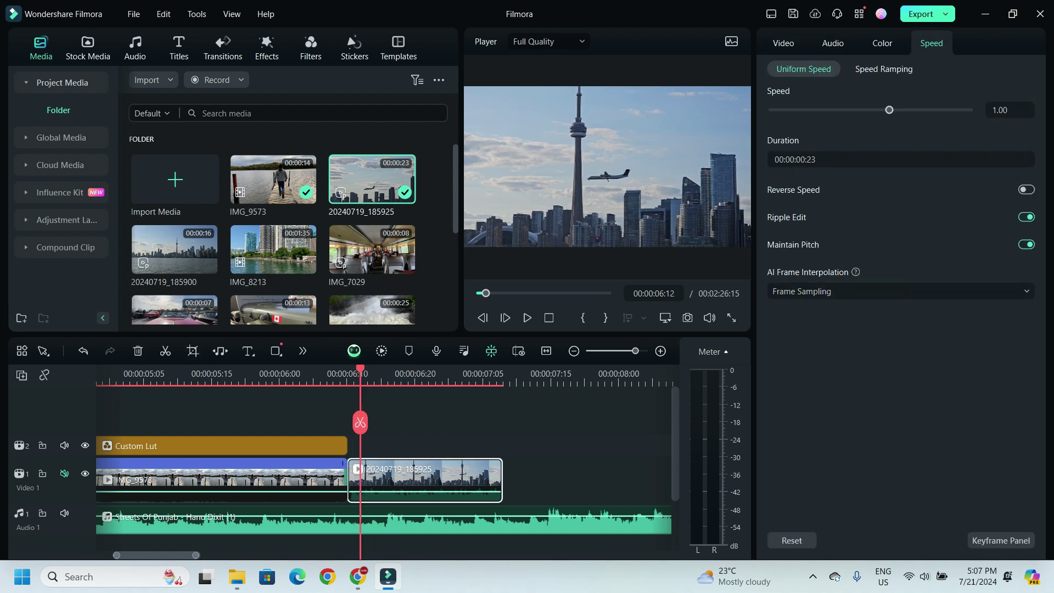
{"action": "left_click", "coordinate": [1010, 109]}
{"action": "type", "text": "0.5"}
{"action": "key", "text": "Return"}
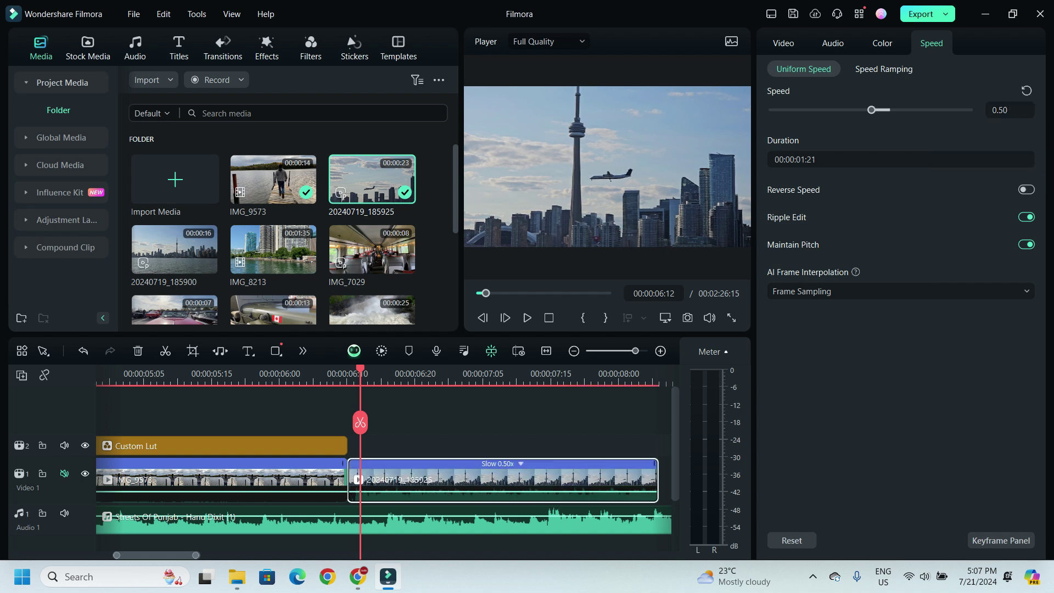
{"action": "key", "text": "space"}
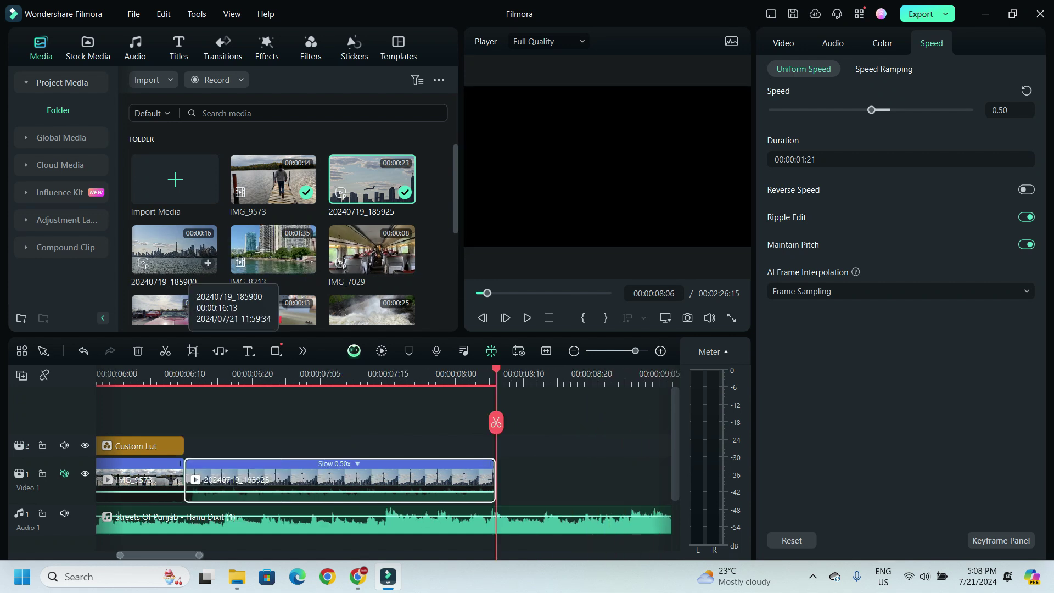
Place IMG_8213 directly after the slowed 20240719_185925 clip and step through its opening frames
{"action": "left_click_drag", "start_coordinate": [273, 250], "coordinate": [541, 481]}
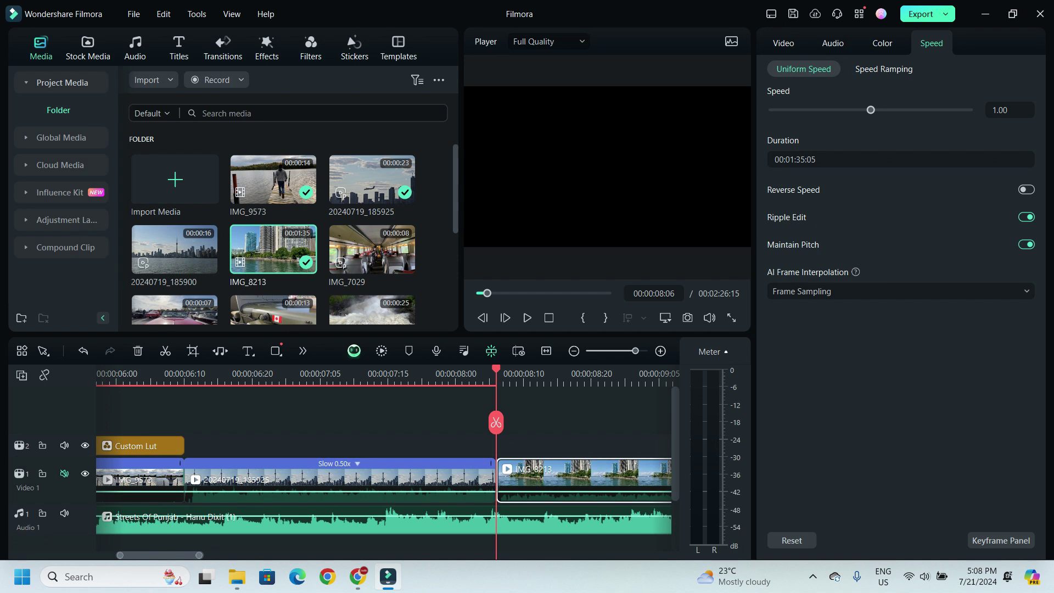
{"action": "key", "text": "Right"}
{"action": "key", "text": "Right"}
{"action": "key", "text": "Right"}
{"action": "key", "text": "Right"}
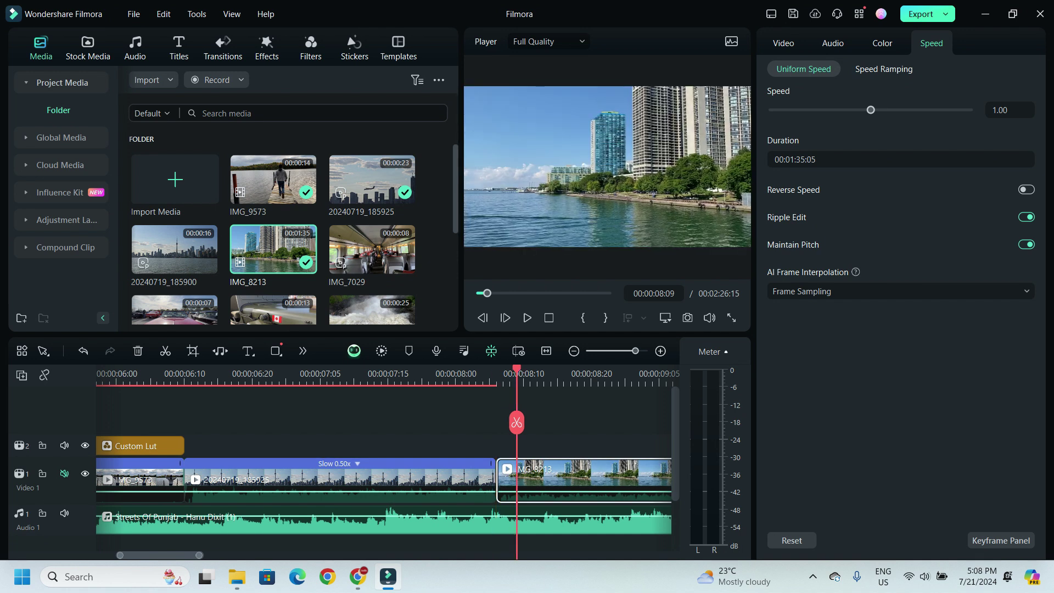
{"action": "key", "text": "Right"}
{"action": "key", "text": "Right"}
{"action": "key", "text": "Right"}
{"action": "key", "text": "Right"}
{"action": "key", "text": "Right"}
{"action": "key", "text": "Right"}
{"action": "key", "text": "Right"}
{"action": "key", "text": "Right"}
{"action": "key", "text": "Right"}
{"action": "key", "text": "Right"}
{"action": "key", "text": "Right"}
{"action": "key", "text": "Right"}
{"action": "scroll", "coordinate": [615, 472], "scroll_direction": "down", "scroll_amount": 1}
{"action": "scroll", "coordinate": [615, 473], "scroll_direction": "right", "scroll_amount": 8}
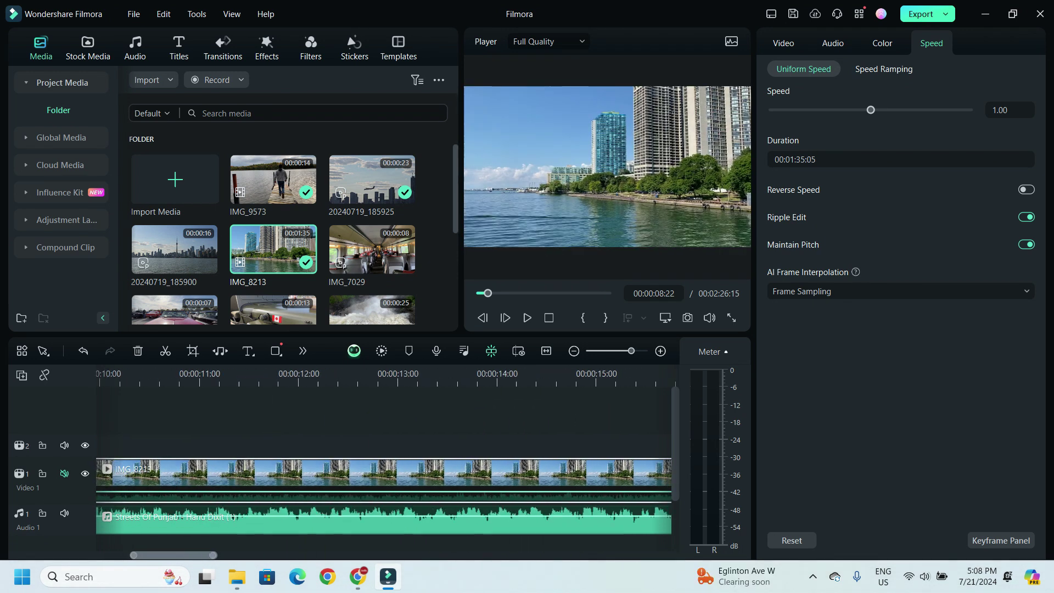
Split the IMG_8213 clip at 00:00:16:24 and delete the part after the cut
{"action": "scroll", "coordinate": [248, 422], "scroll_direction": "down", "scroll_amount": 1}
{"action": "left_click_drag", "start_coordinate": [247, 422], "coordinate": [605, 423]}
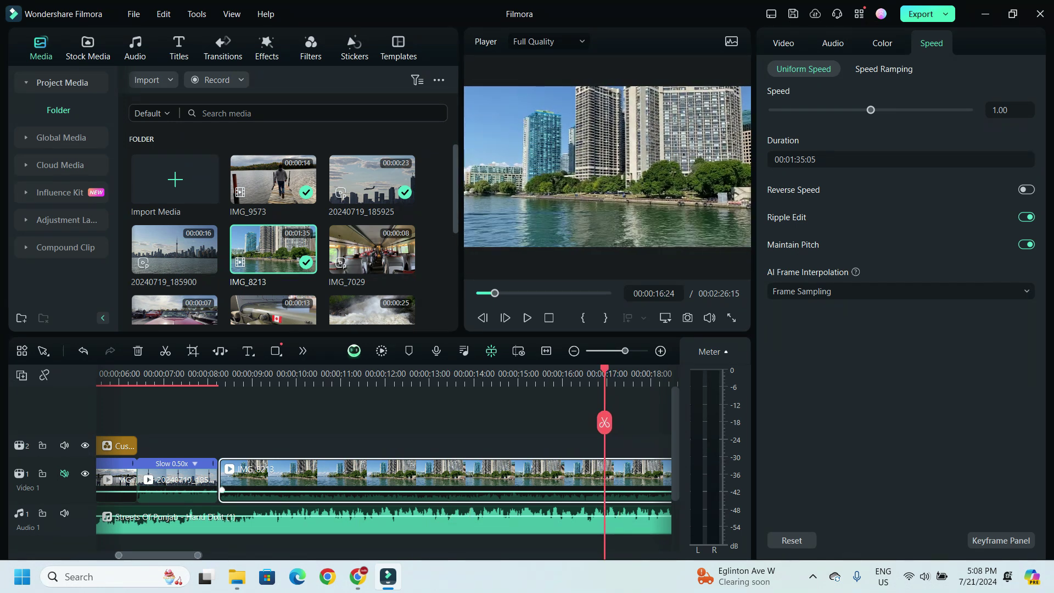
{"action": "left_click", "coordinate": [605, 422]}
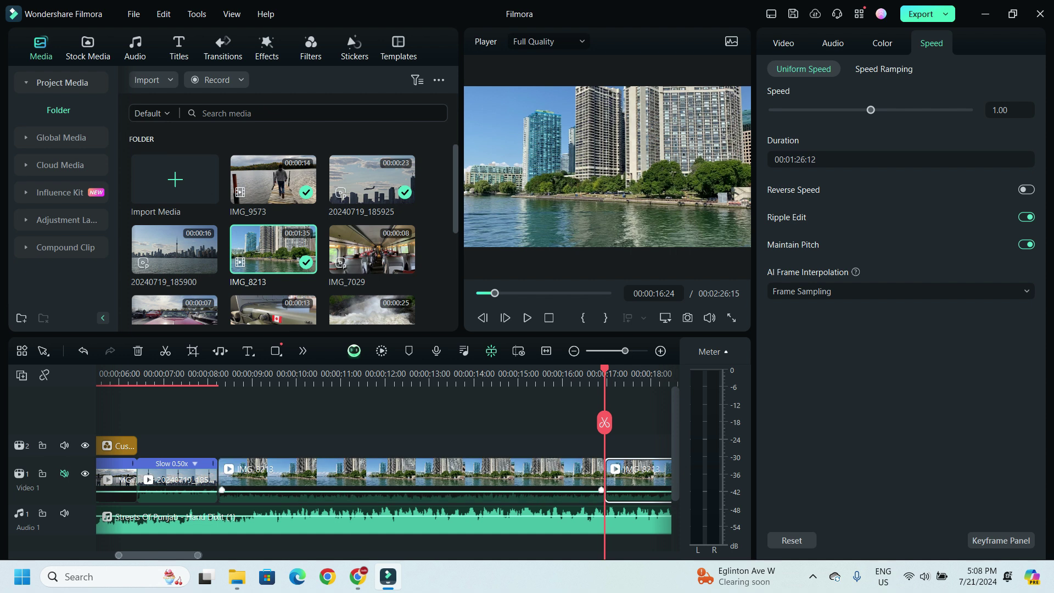
{"action": "right_click", "coordinate": [643, 473]}
{"action": "left_click", "coordinate": [661, 70]}
Split the IMG_8213 clip at 00:00:12:13 and ripple delete the part before the cut
{"action": "left_click_drag", "start_coordinate": [530, 422], "coordinate": [408, 422]}
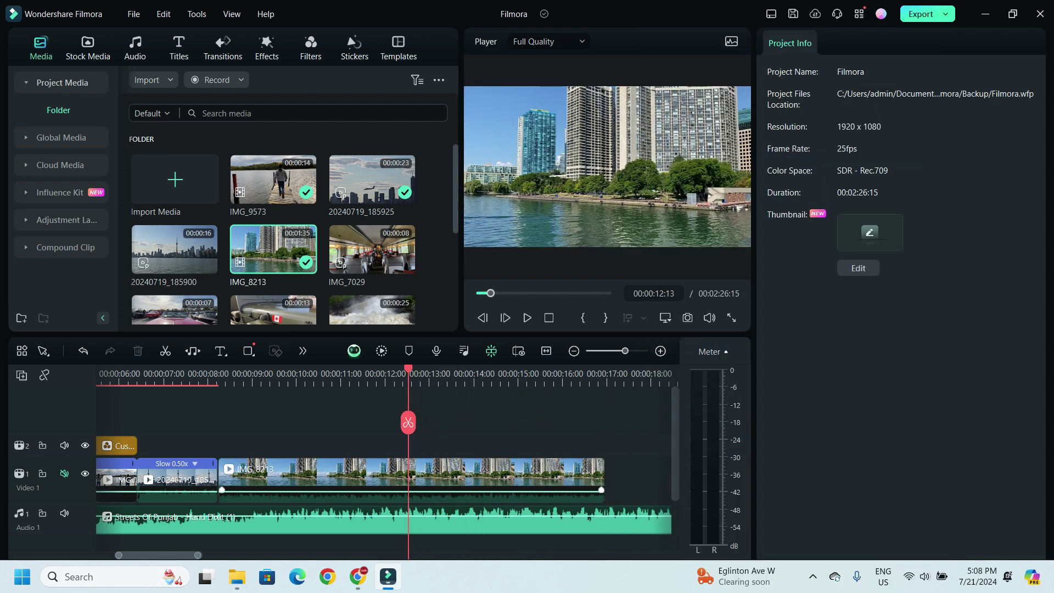
{"action": "left_click", "coordinate": [385, 475]}
{"action": "key", "text": "ctrl+b"}
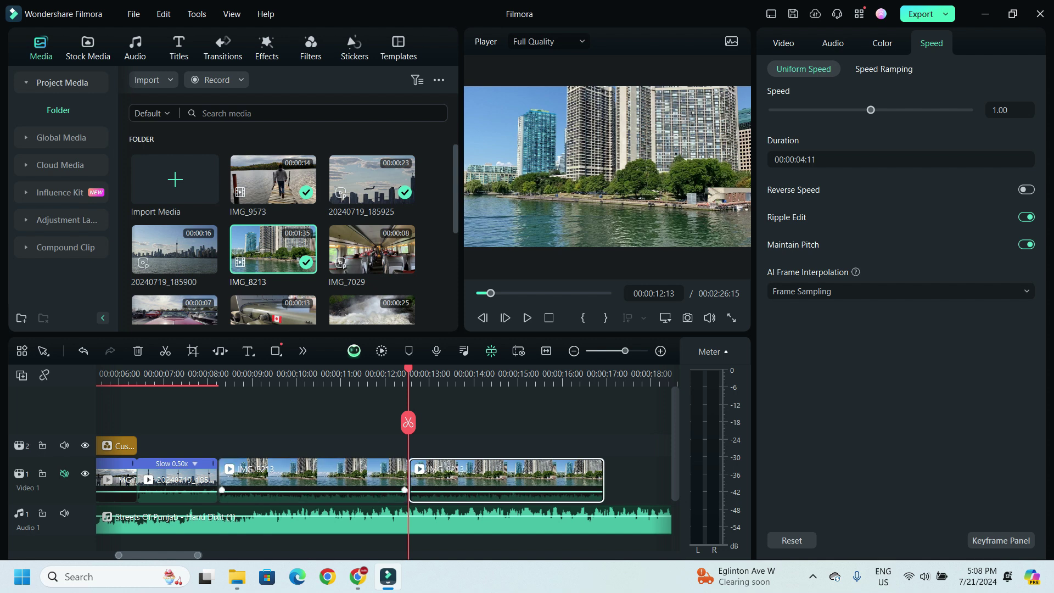
{"action": "right_click", "coordinate": [389, 475]}
{"action": "left_click", "coordinate": [430, 96]}
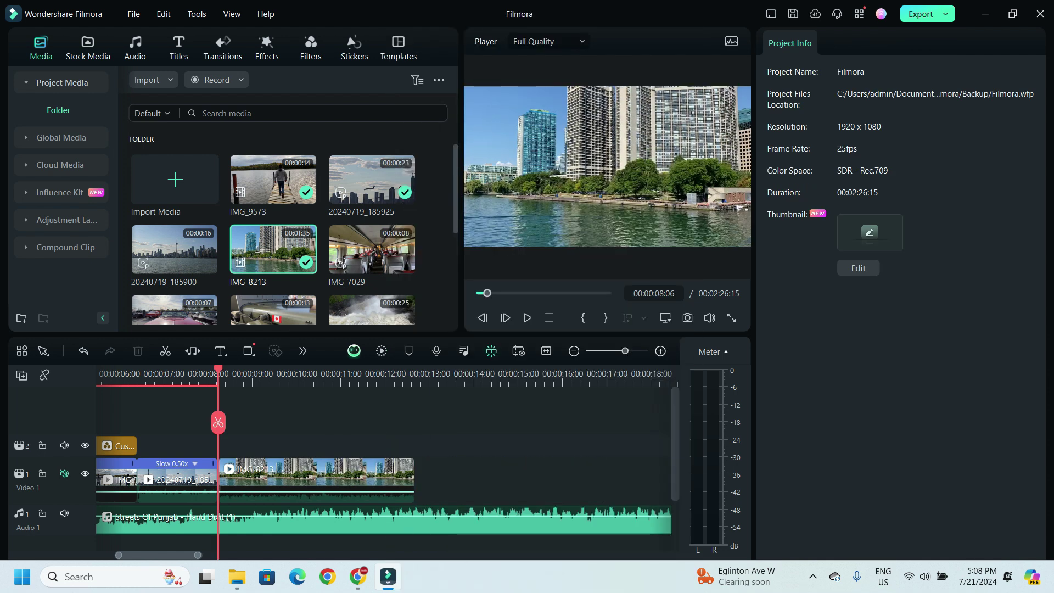
Add IMG_7029 directly after the IMG_8213 clip, split it at 00:00:15:16 and delete the part after the cut
{"action": "left_click", "coordinate": [372, 250]}
{"action": "left_click_drag", "start_coordinate": [372, 249], "coordinate": [494, 476]}
{"action": "key", "text": "ctrl+minus"}
{"action": "key", "text": "ctrl+minus"}
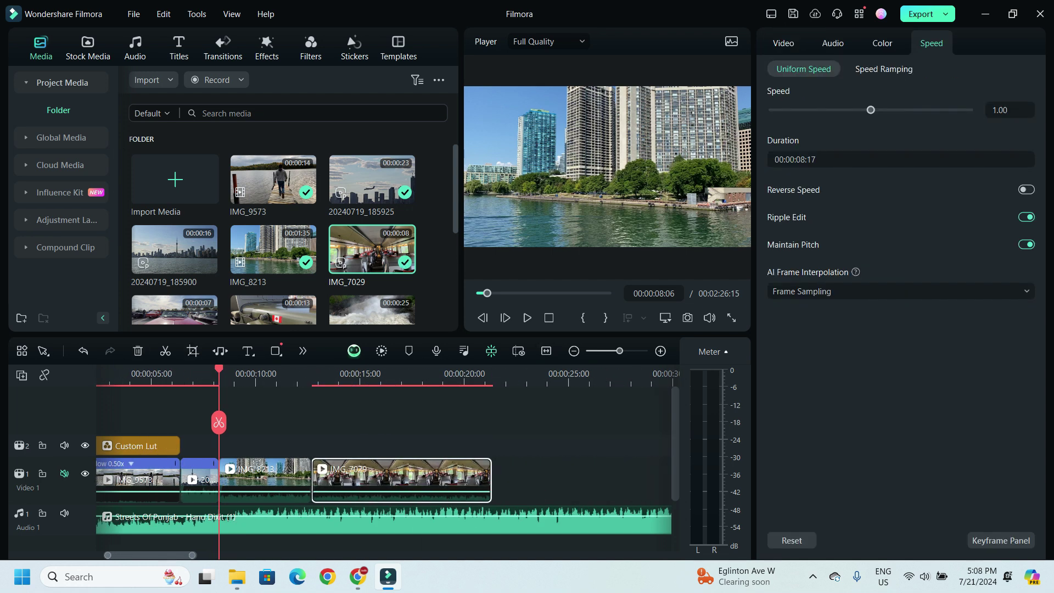
{"action": "key", "text": "Down"}
{"action": "left_click_drag", "start_coordinate": [310, 422], "coordinate": [371, 422]}
{"action": "left_click", "coordinate": [371, 422]}
{"action": "key", "text": "Delete"}
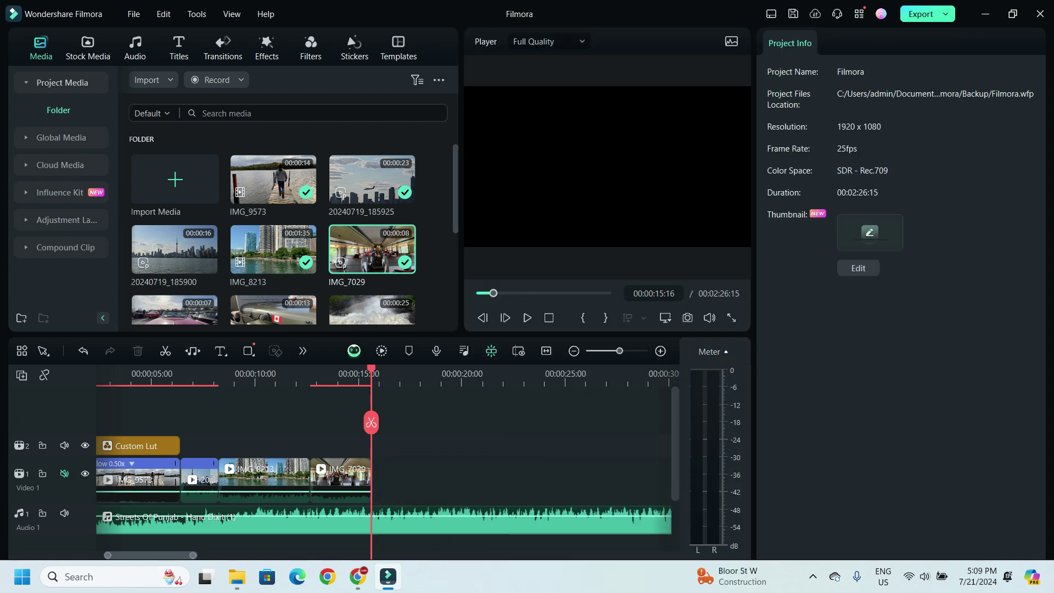
Split the Streets Of Punjab music at 00:00:15:16, where the video ends, and delete the remainder
{"action": "left_click", "coordinate": [377, 518]}
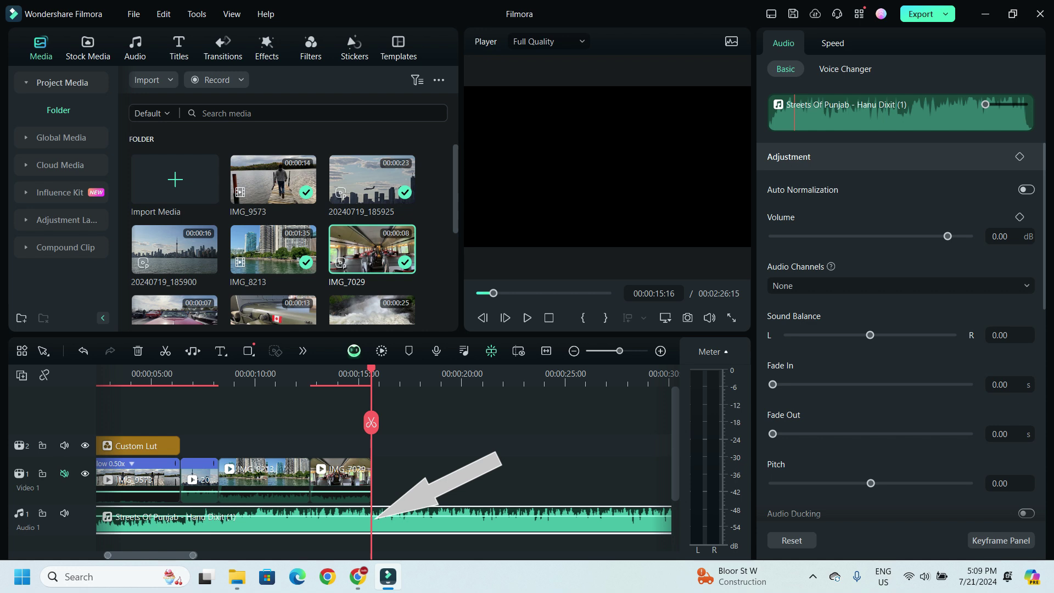
{"action": "key", "text": "ctrl+b"}
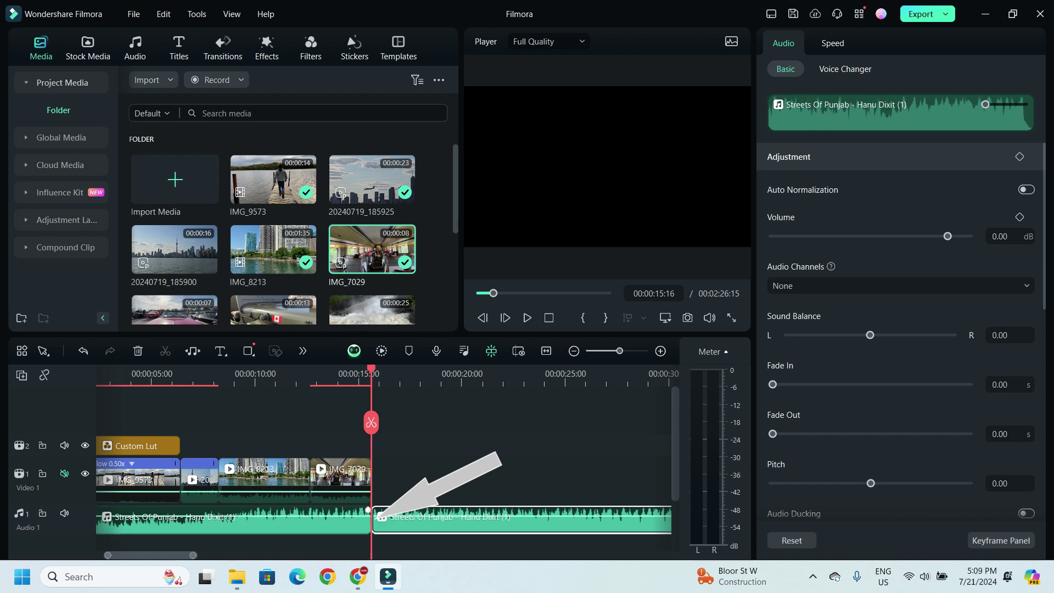
{"action": "right_click", "coordinate": [537, 519]}
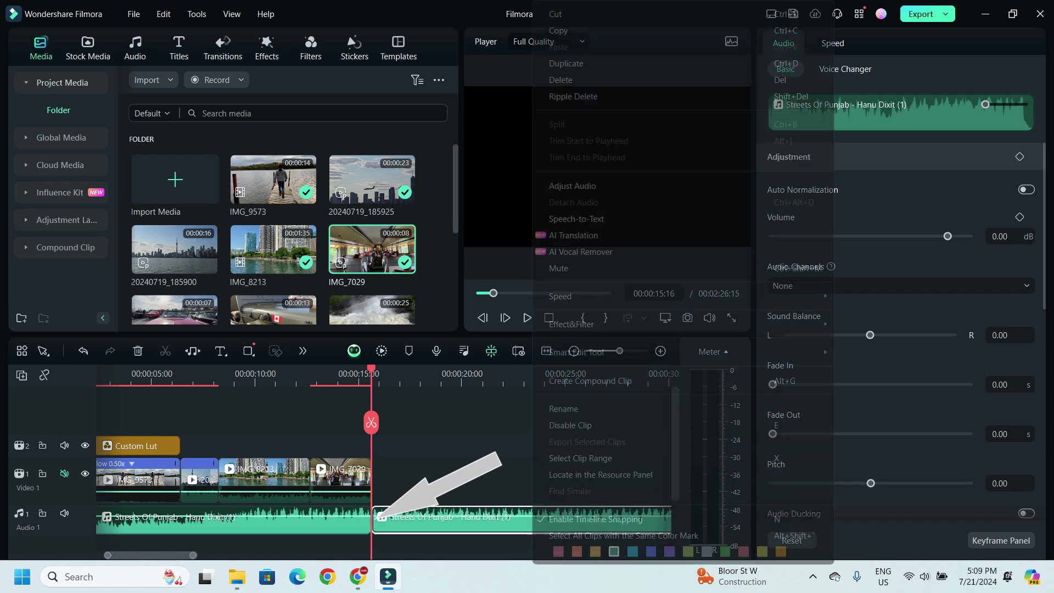
{"action": "left_click", "coordinate": [565, 91]}
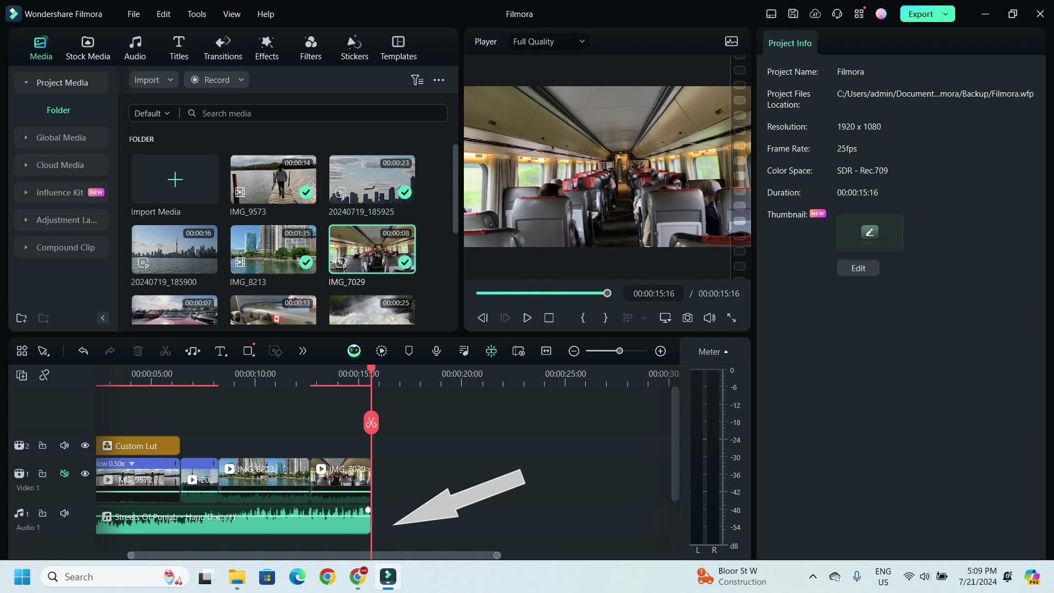
Set a 1.91 s fade-out on the Streets Of Punjab music clip
{"action": "left_click", "coordinate": [247, 519]}
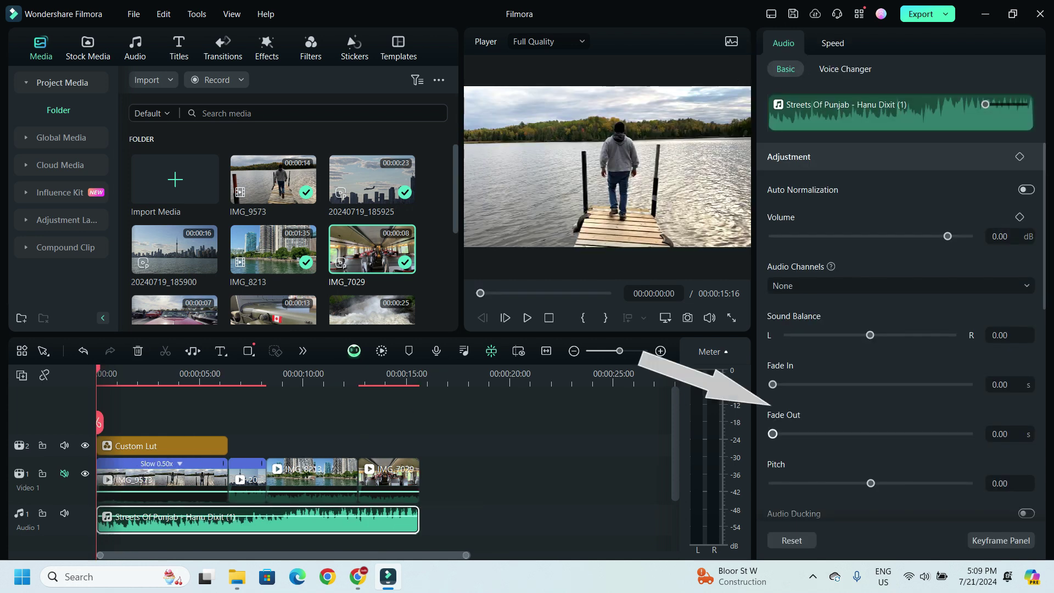
{"action": "left_click_drag", "start_coordinate": [772, 434], "coordinate": [795, 433]}
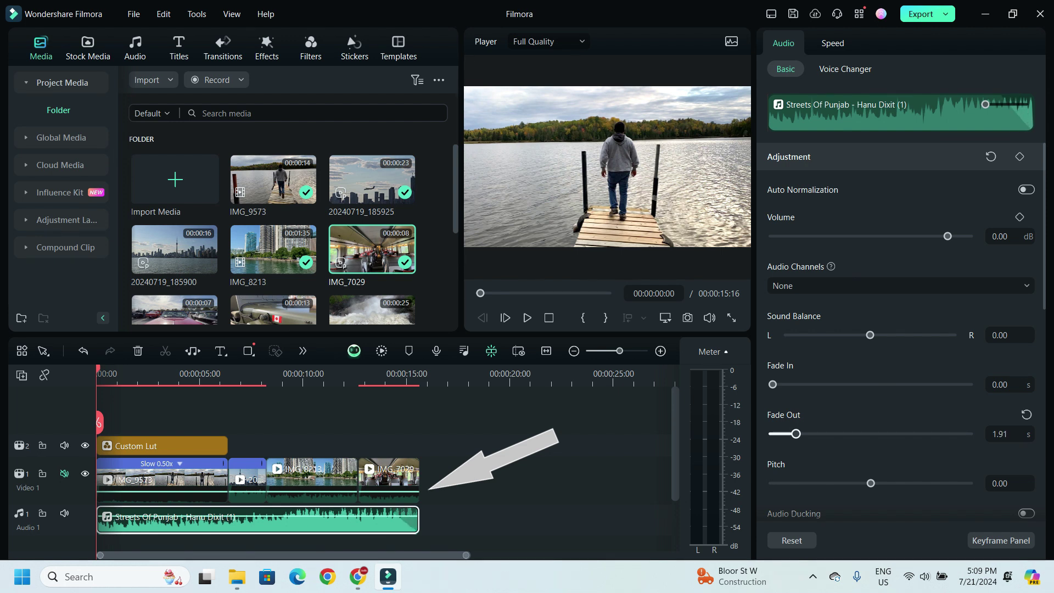
{"action": "left_click", "coordinate": [430, 489]}
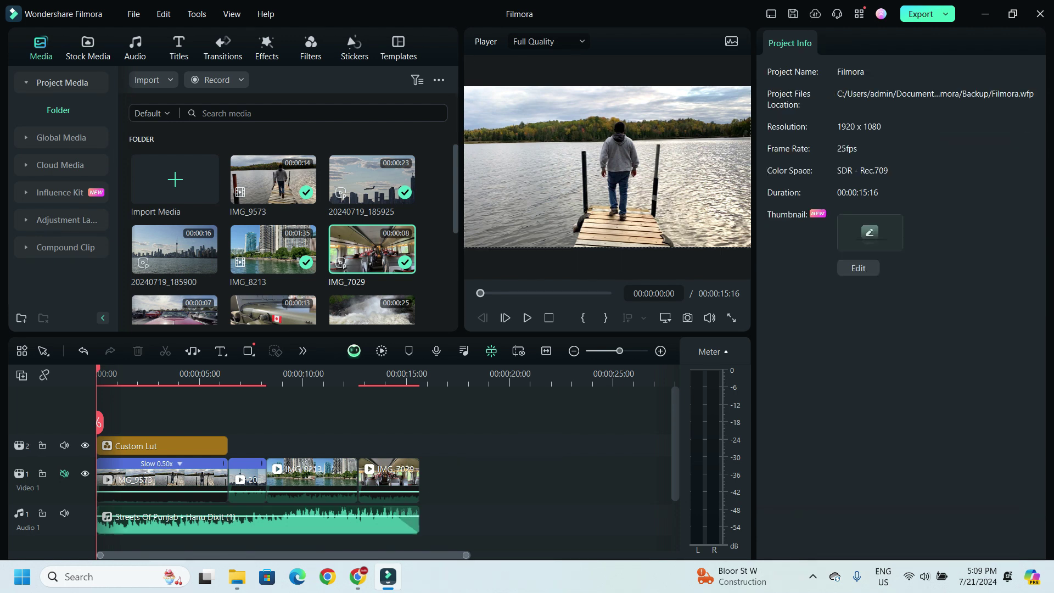
Add the trending Big Title Pack Title 01 above the Custom Lut at the video's start and extend it to the end of the IMG_9573 clip
{"action": "key", "text": "alt+4"}
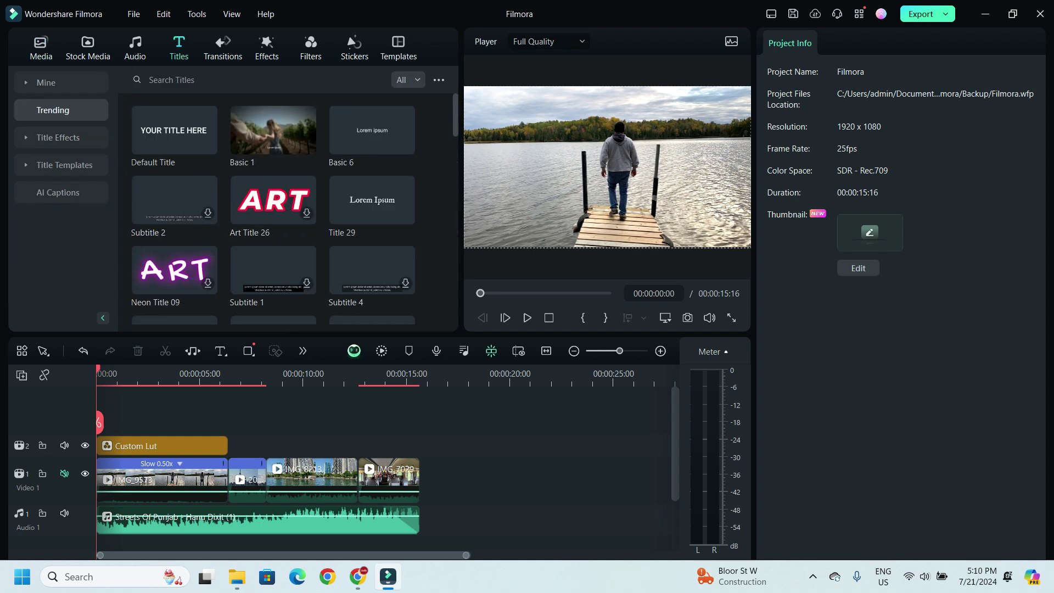
{"action": "left_click", "coordinate": [60, 138]}
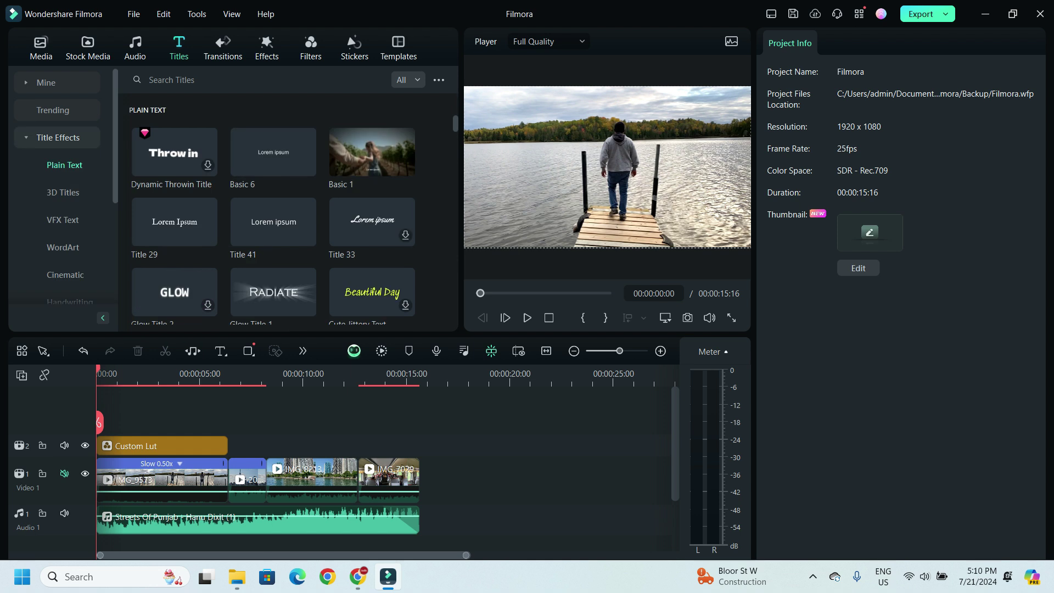
{"action": "scroll", "coordinate": [273, 211], "scroll_direction": "down", "scroll_amount": 5}
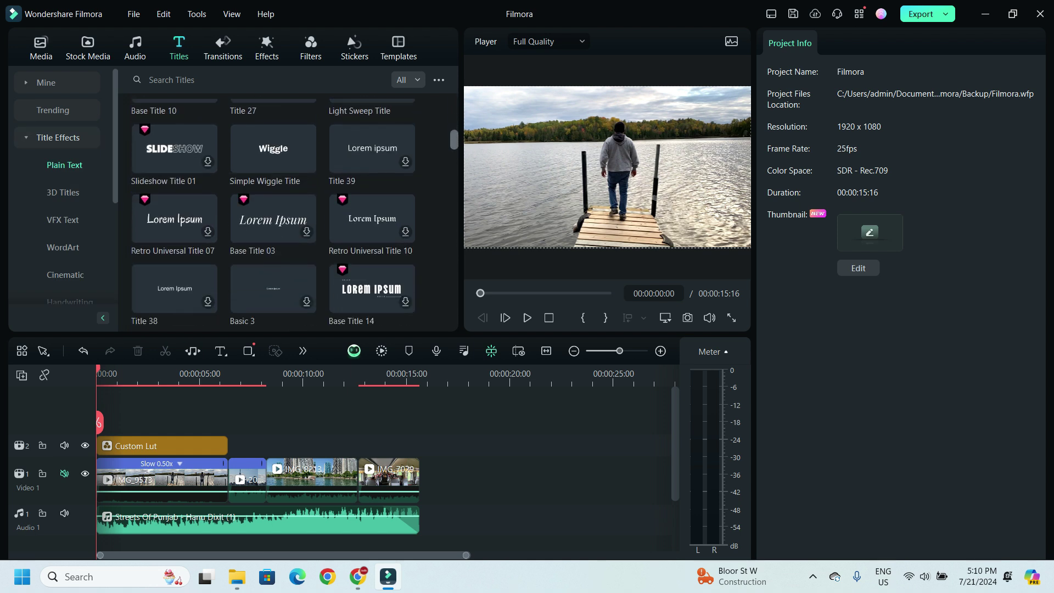
{"action": "scroll", "coordinate": [273, 212], "scroll_direction": "down", "scroll_amount": 1}
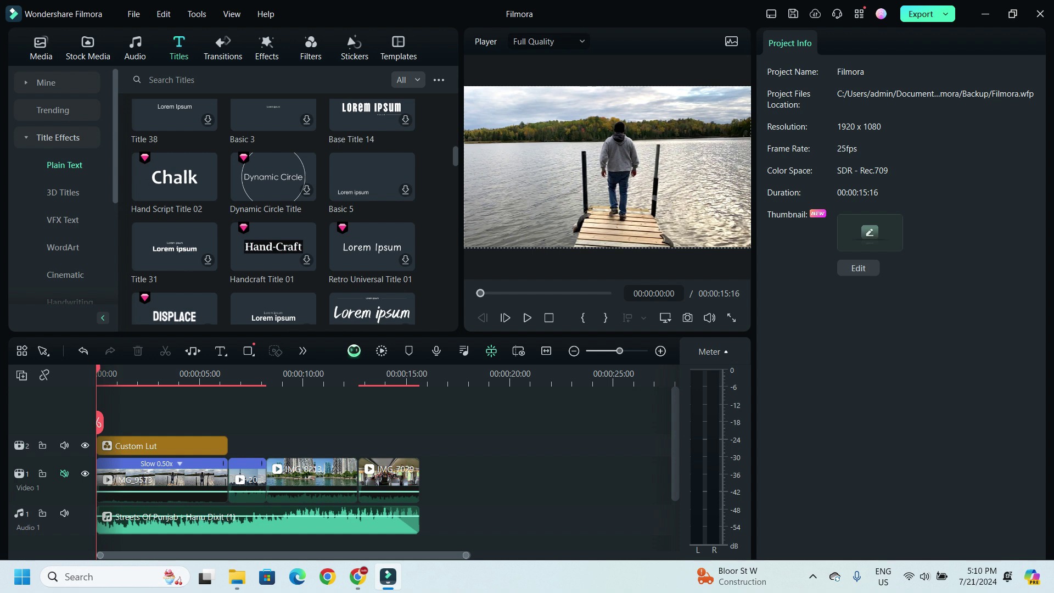
{"action": "mouse_move", "coordinate": [273, 176]}
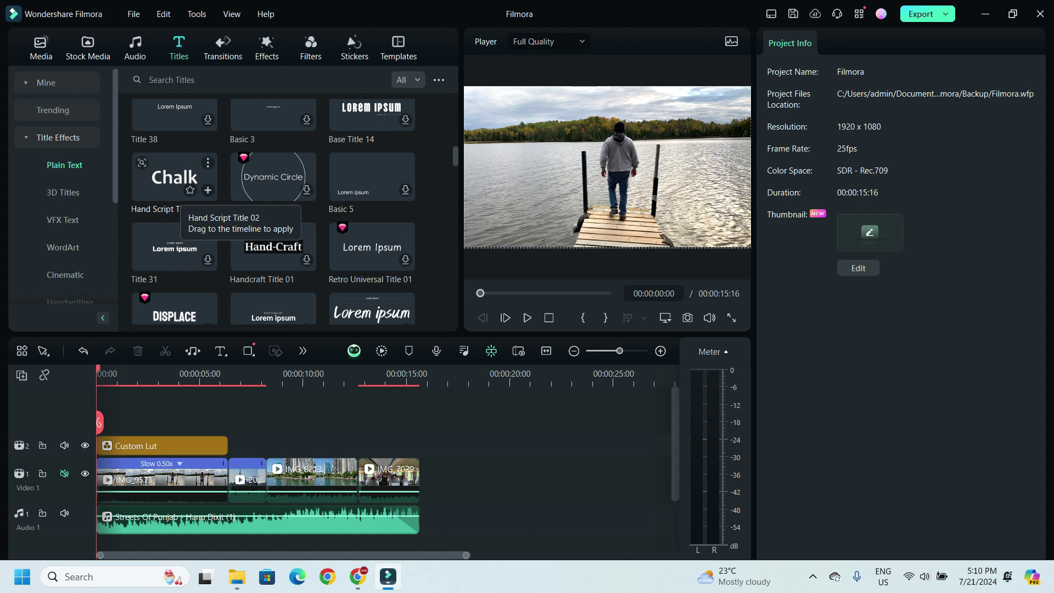
{"action": "left_click", "coordinate": [57, 137]}
{"action": "left_click", "coordinate": [53, 109]}
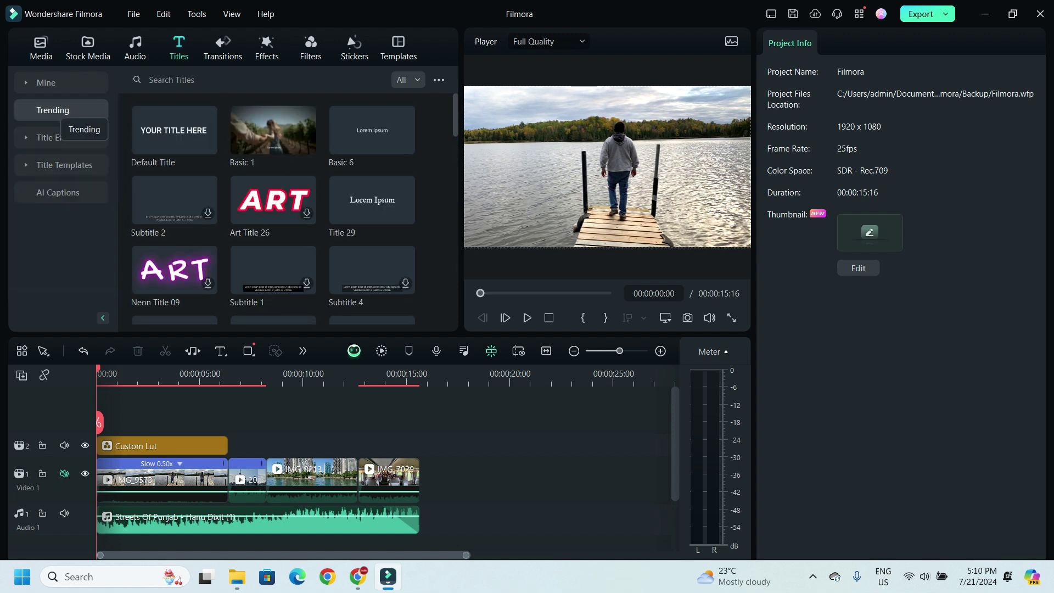
{"action": "scroll", "coordinate": [273, 209], "scroll_direction": "down", "scroll_amount": 2}
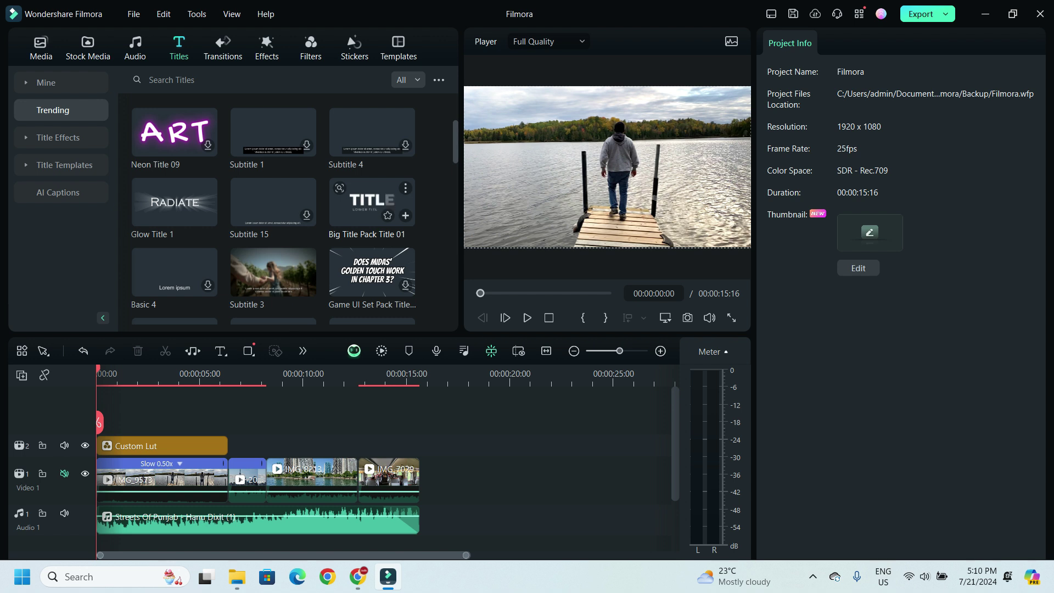
{"action": "left_click", "coordinate": [371, 202]}
{"action": "left_click_drag", "start_coordinate": [372, 201], "coordinate": [148, 411]}
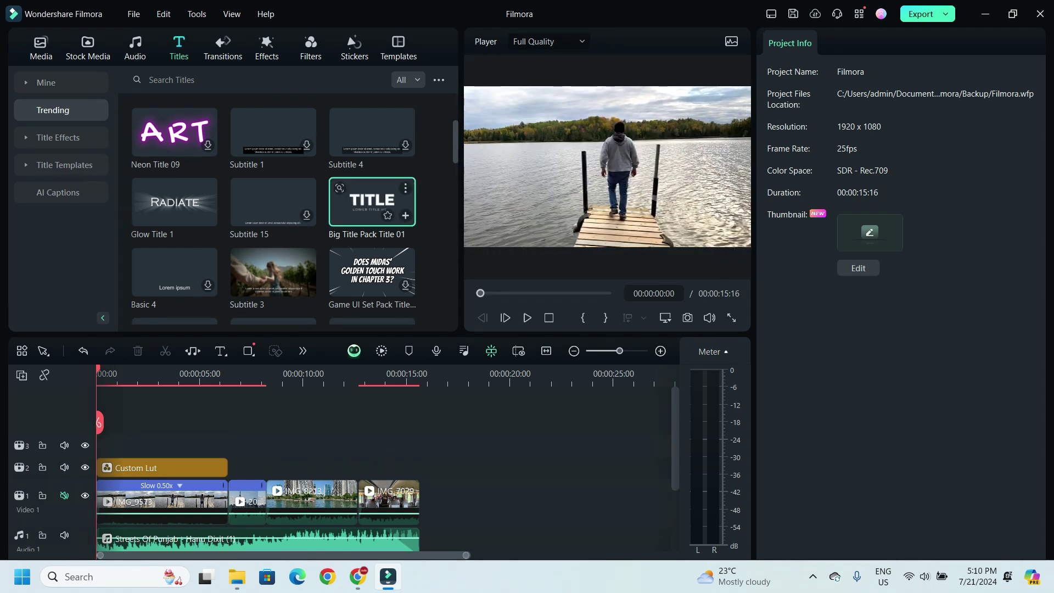
{"action": "left_click_drag", "start_coordinate": [372, 201], "coordinate": [149, 446]}
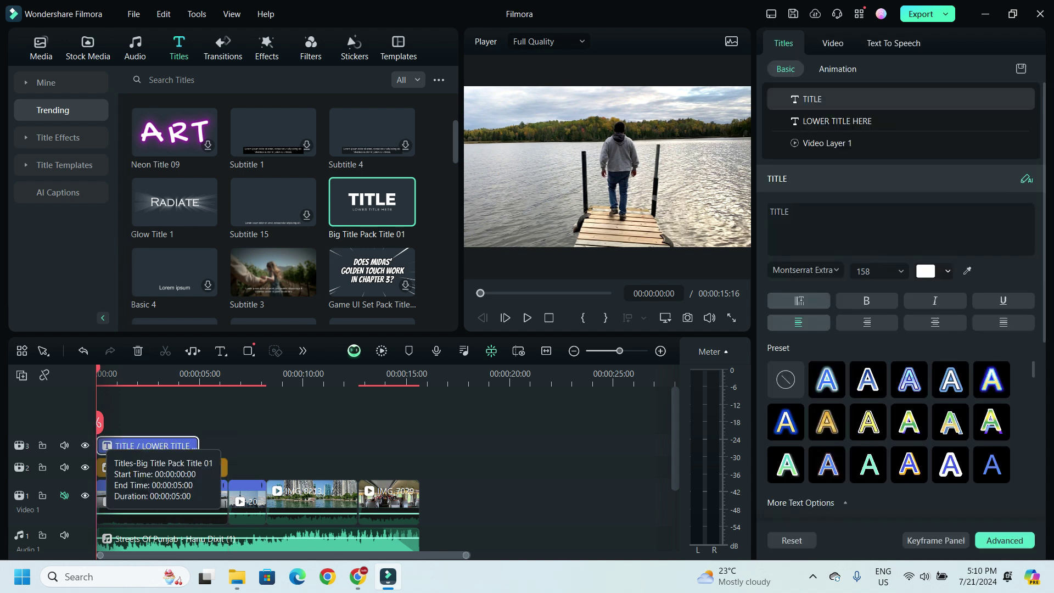
{"action": "left_click_drag", "start_coordinate": [198, 446], "coordinate": [228, 446]}
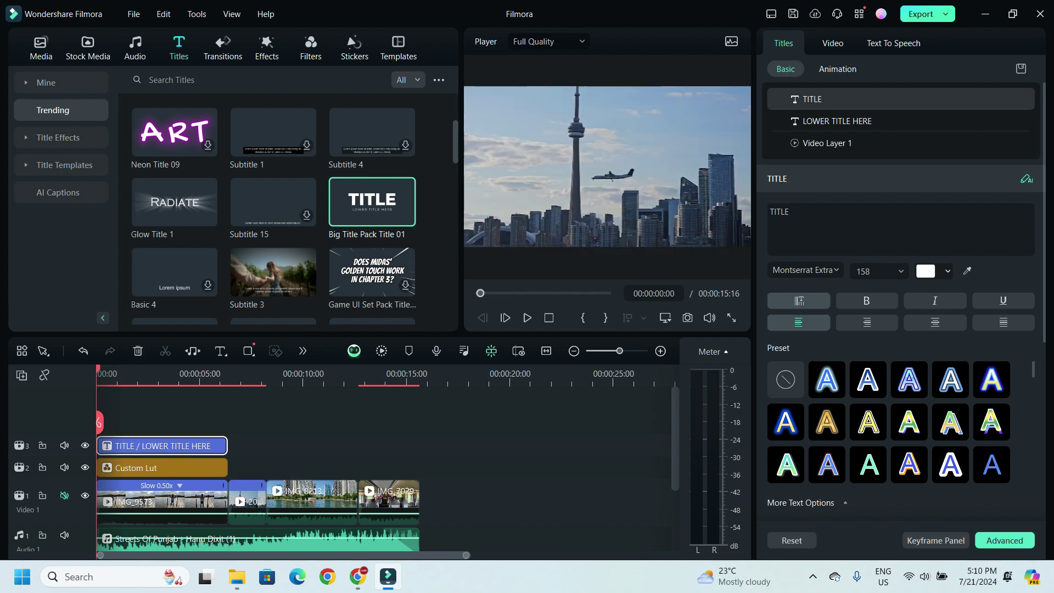
Open the title clip for advanced editing and replace its main text with "CANADA TRIED AND TESTED"
{"action": "right_click", "coordinate": [207, 445]}
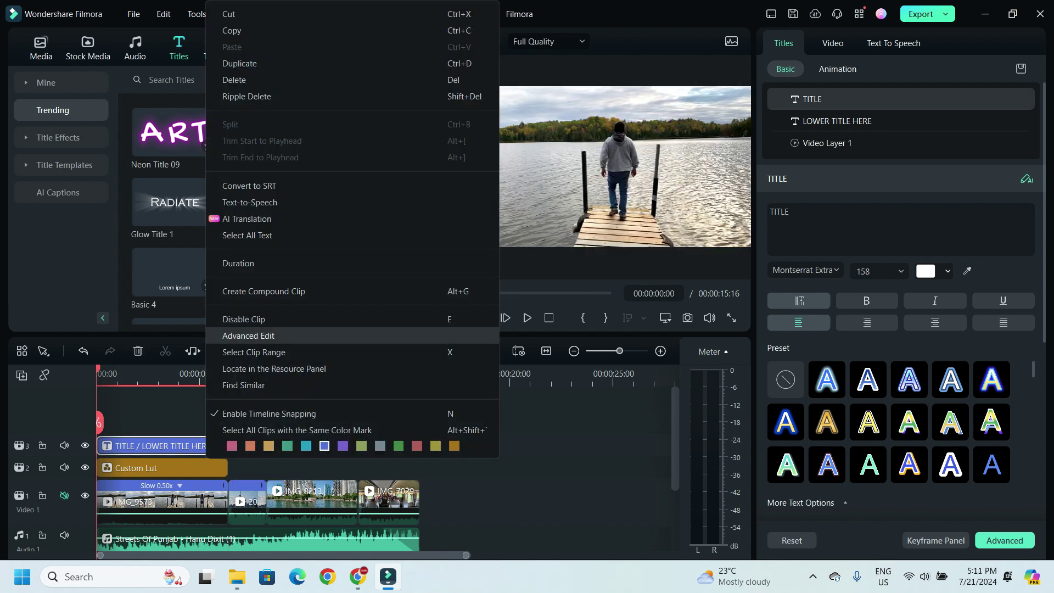
{"action": "left_click", "coordinate": [245, 335]}
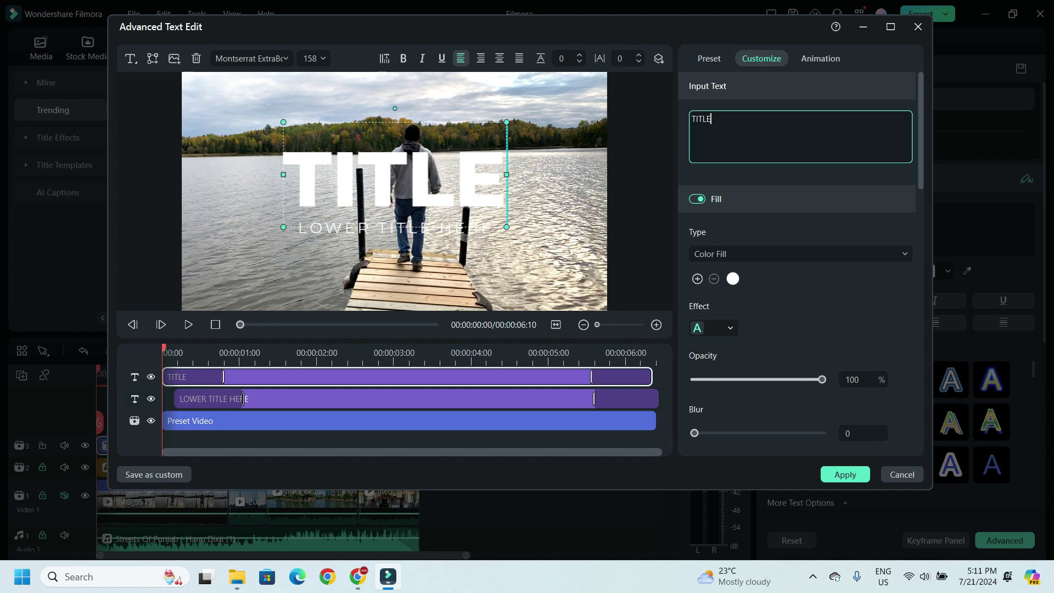
{"action": "key", "text": "BackSpace"}
{"action": "key", "text": "BackSpace"}
{"action": "key", "text": "BackSpace"}
{"action": "key", "text": "BackSpace"}
{"action": "key", "text": "BackSpace"}
{"action": "type", "text": "CANADA TRIED AND TESTED"}
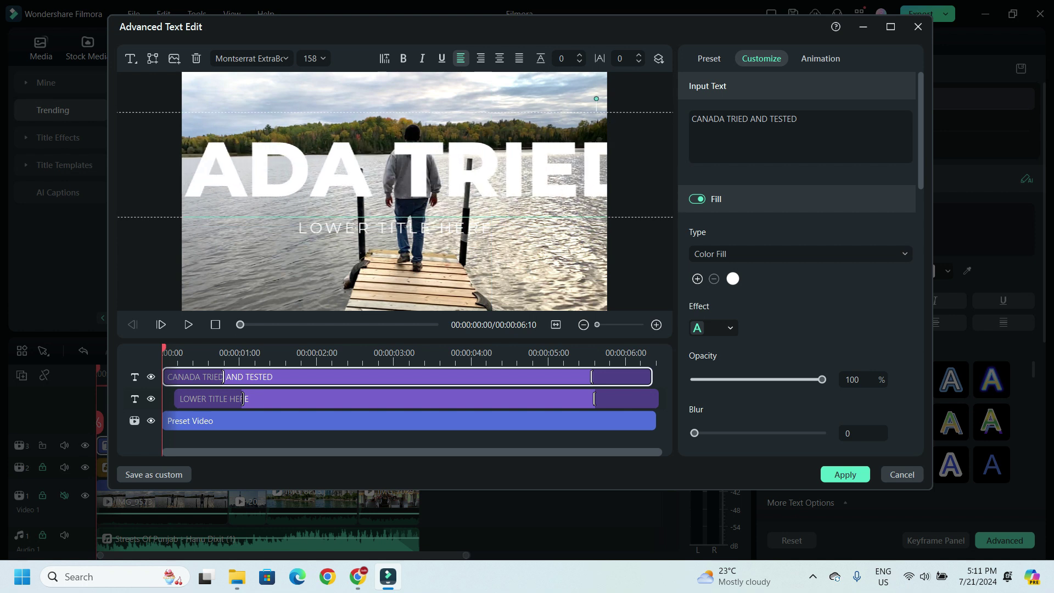
Set the main title's font size to 56 and place the text across the top of the picture
{"action": "left_click", "coordinate": [313, 58]}
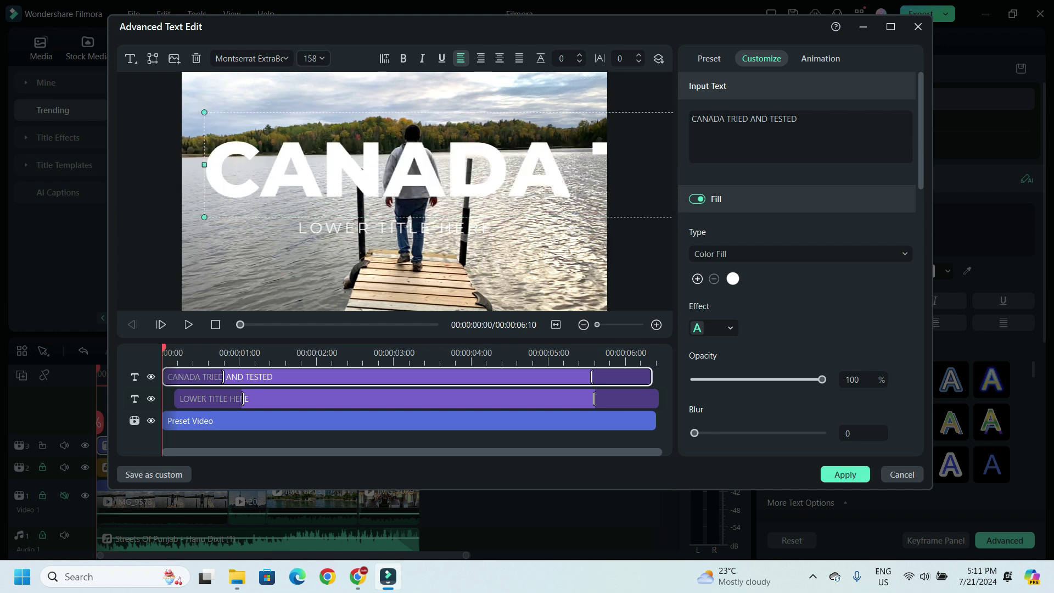
{"action": "type", "text": "56"}
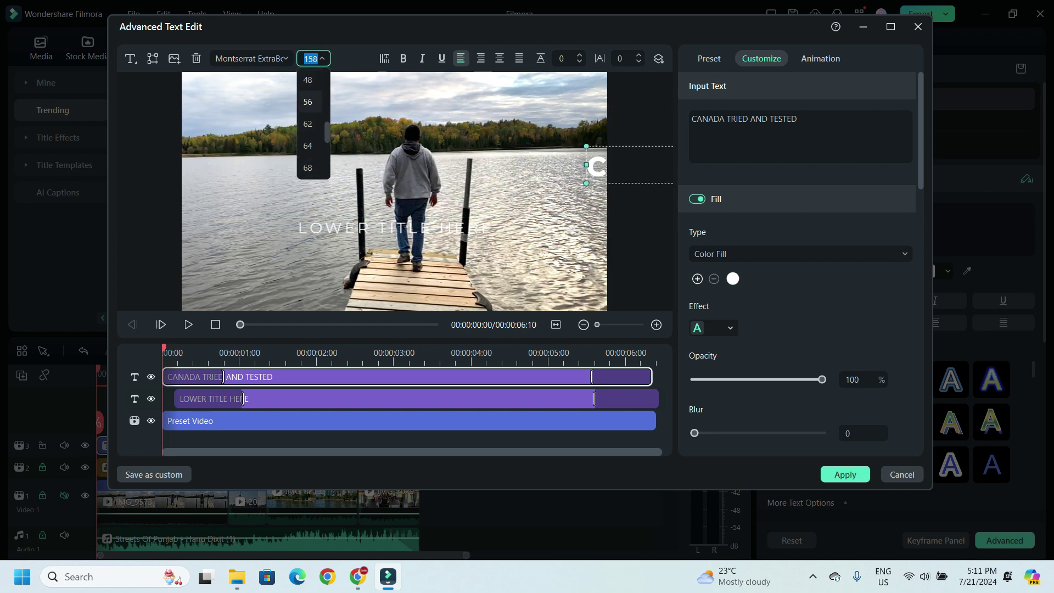
{"action": "key", "text": "Return"}
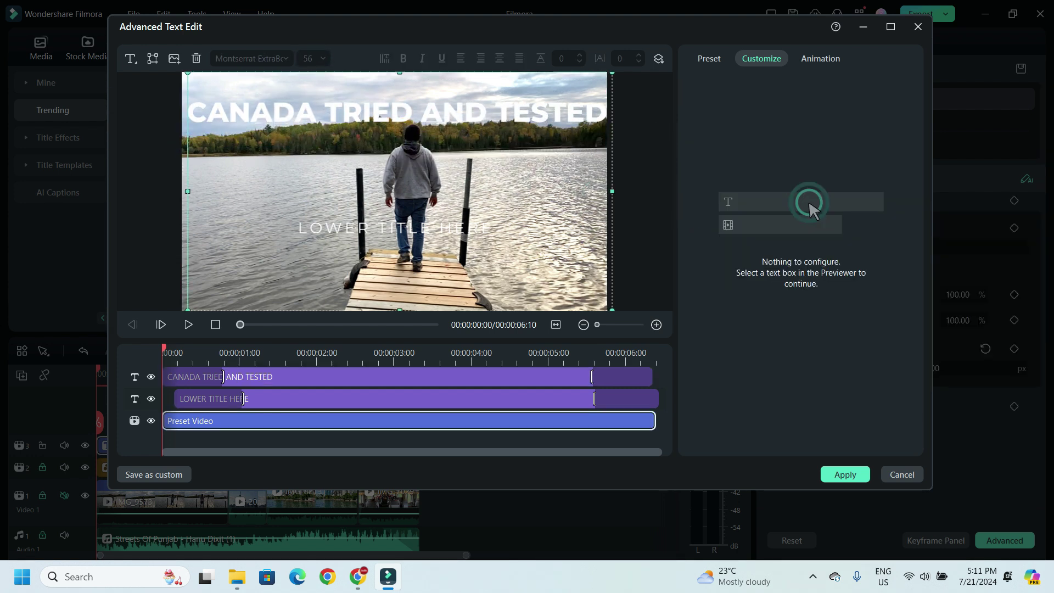
Change the lower title text to "SUBSCRIBE" and center it in the lower part of the picture
{"action": "double_click", "coordinate": [394, 227]}
{"action": "type", "text": "SUBSCRIBE"}
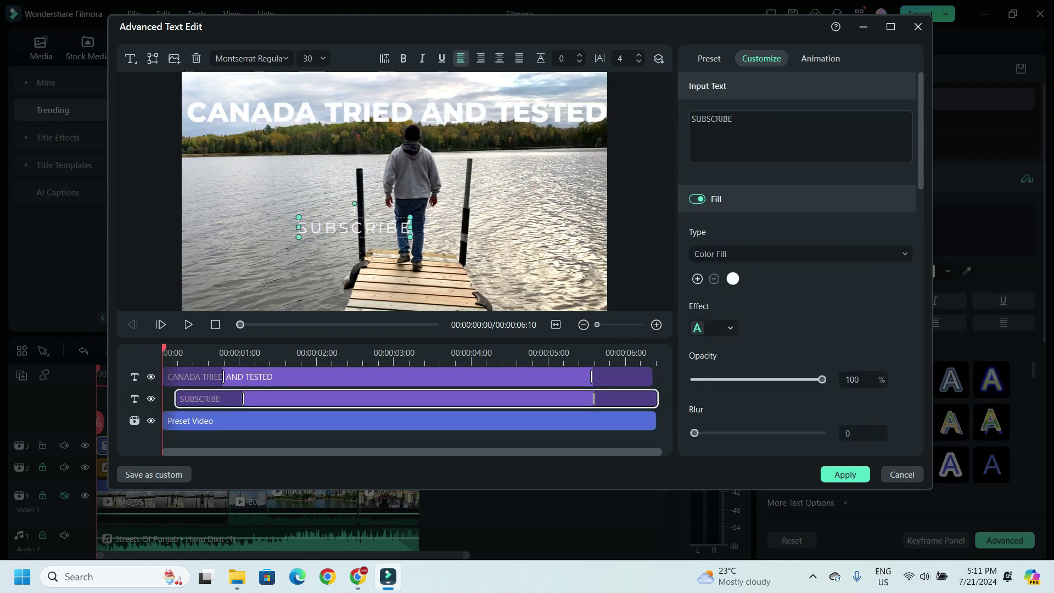
{"action": "left_click", "coordinate": [400, 191]}
{"action": "left_click_drag", "start_coordinate": [354, 228], "coordinate": [397, 241]}
Fill the "CANADA TRIED AND TESTED" text with the recent red color and apply the title edits
{"action": "left_click", "coordinate": [398, 111]}
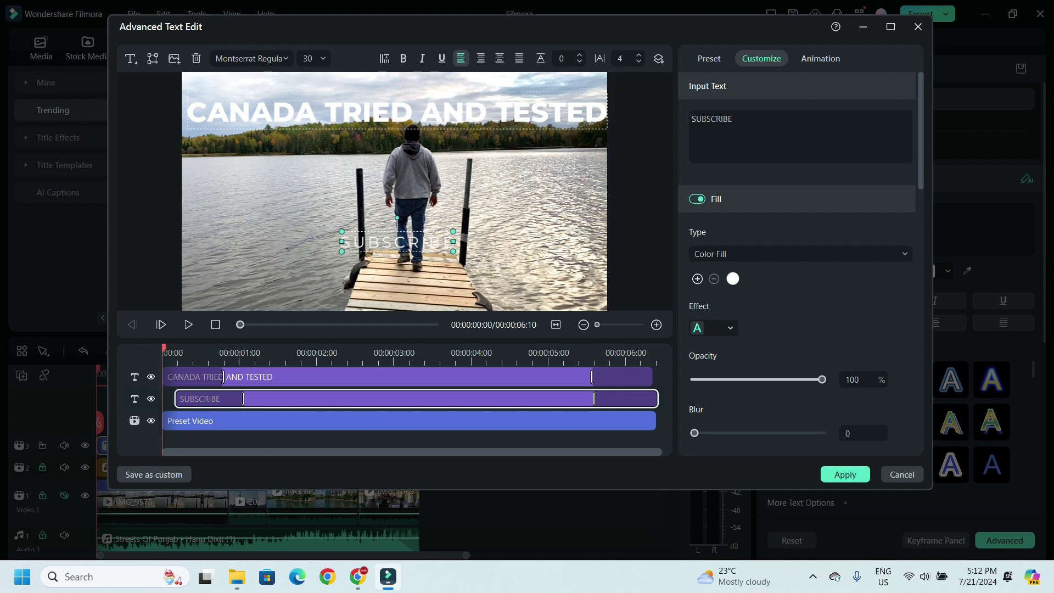
{"action": "left_click", "coordinate": [733, 279]}
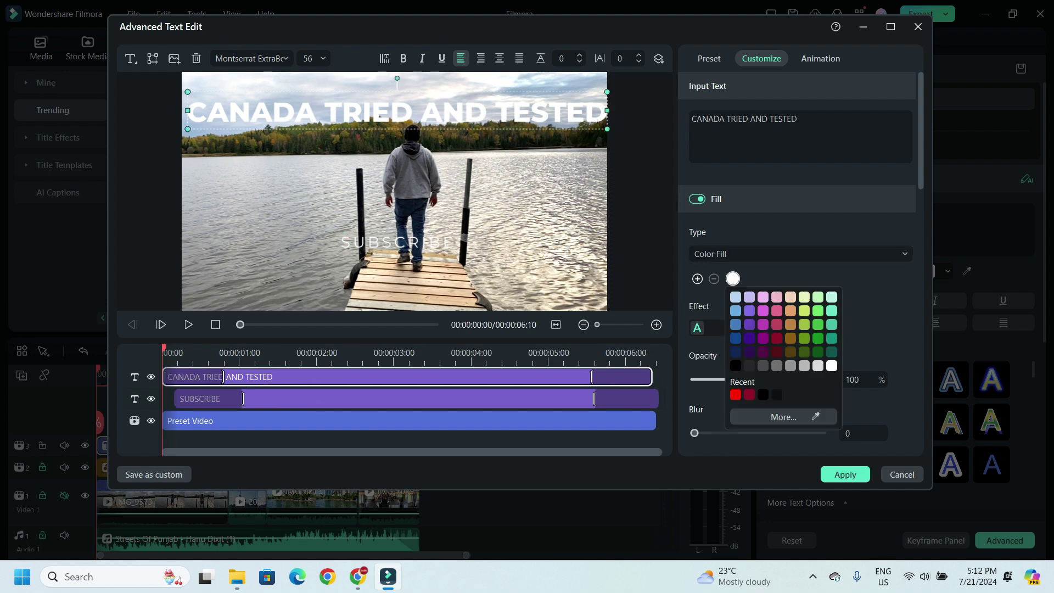
{"action": "left_click", "coordinate": [736, 394]}
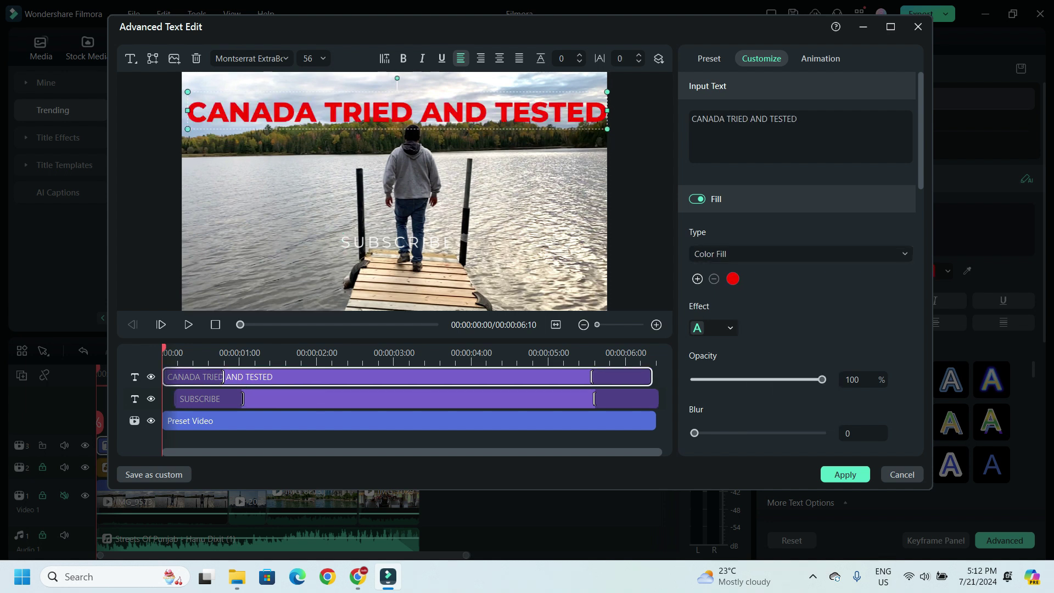
{"action": "left_click", "coordinate": [809, 202]}
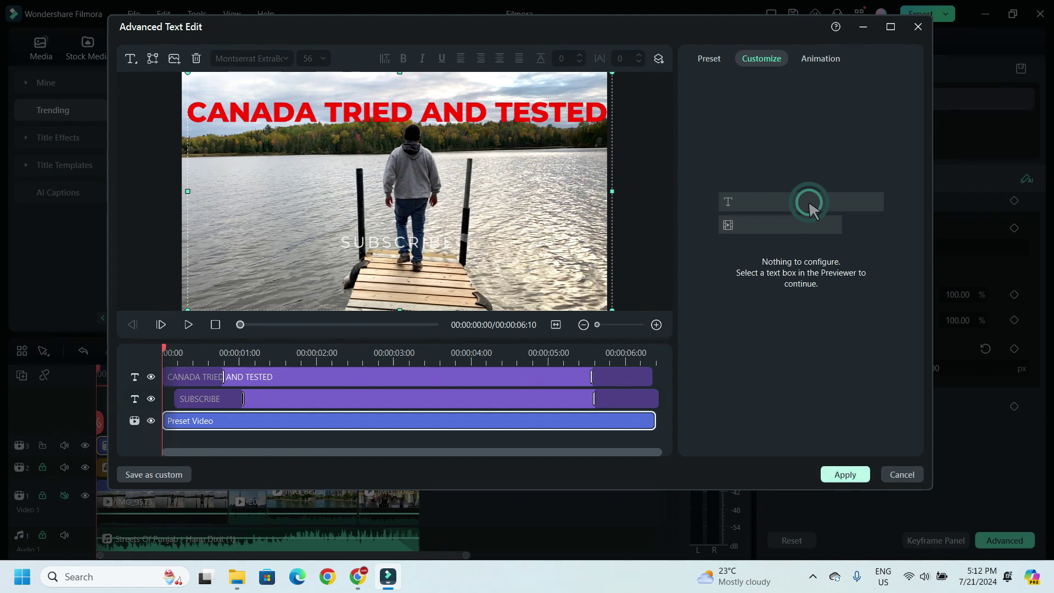
{"action": "left_click", "coordinate": [846, 475]}
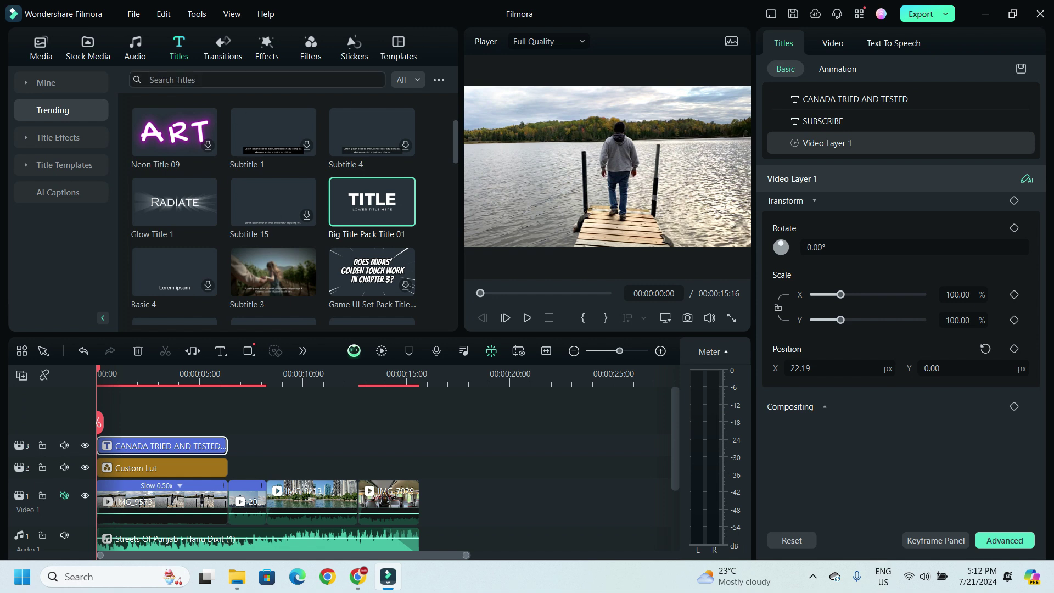
Add the Warp Zoom 6 transition between the IMG_9573 clip and the following skyline clip, and scrub through it
{"action": "left_click", "coordinate": [223, 47]}
{"action": "mouse_move", "coordinate": [456, 133]}
{"action": "left_mouse_down"}
{"action": "mouse_move", "coordinate": [455, 193]}
{"action": "mouse_move", "coordinate": [455, 134]}
{"action": "left_mouse_up"}
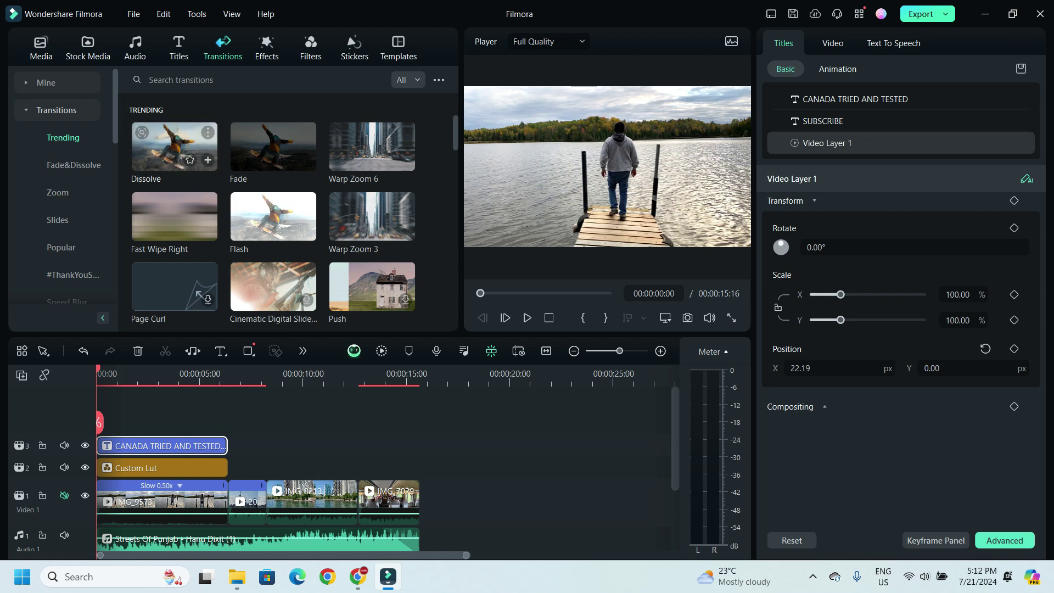
{"action": "left_click", "coordinate": [171, 138]}
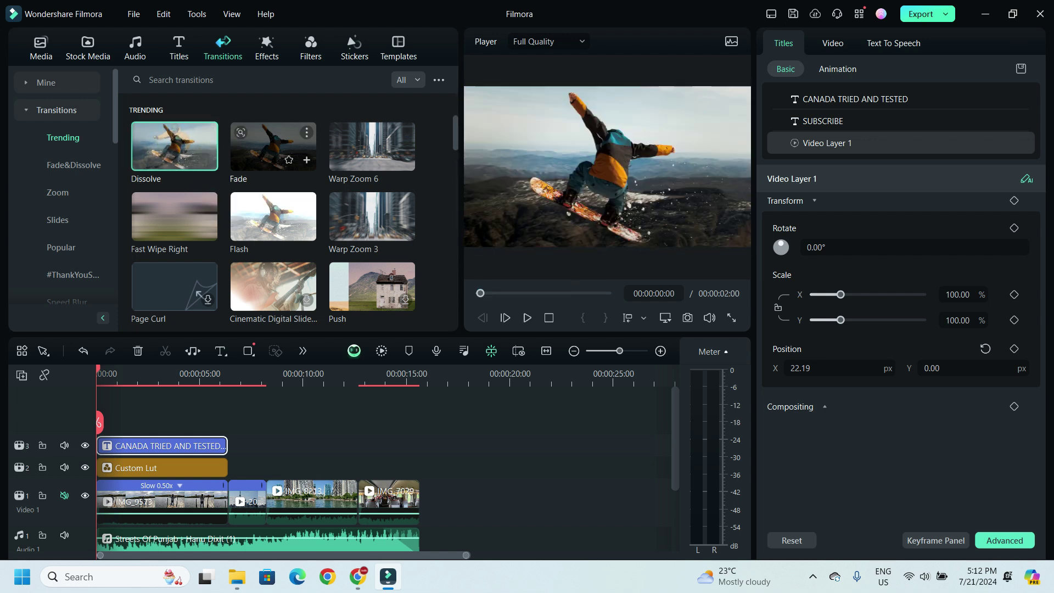
{"action": "left_click", "coordinate": [273, 145]}
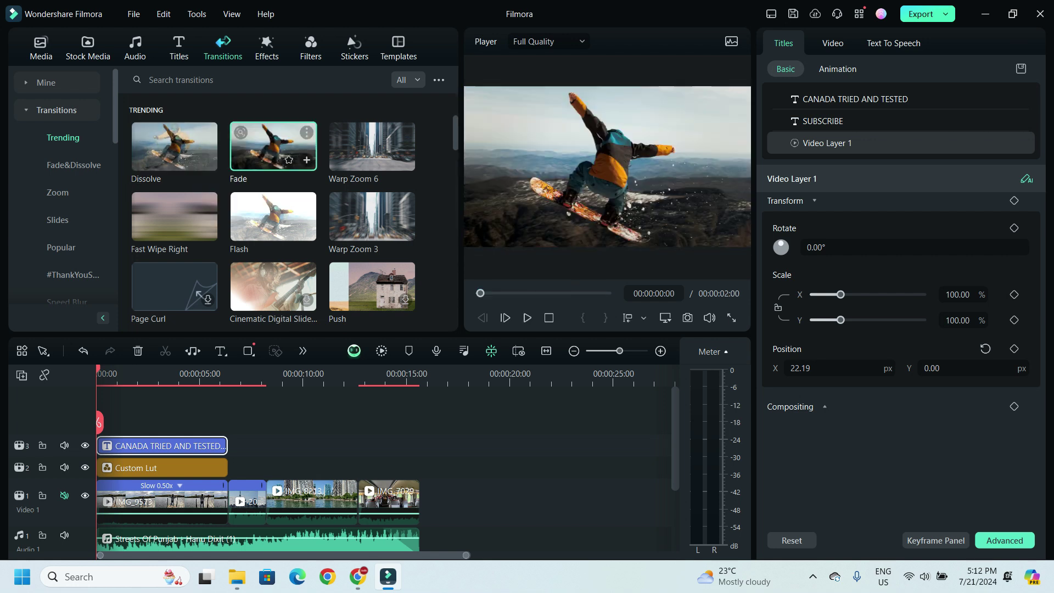
{"action": "left_click", "coordinate": [372, 145]}
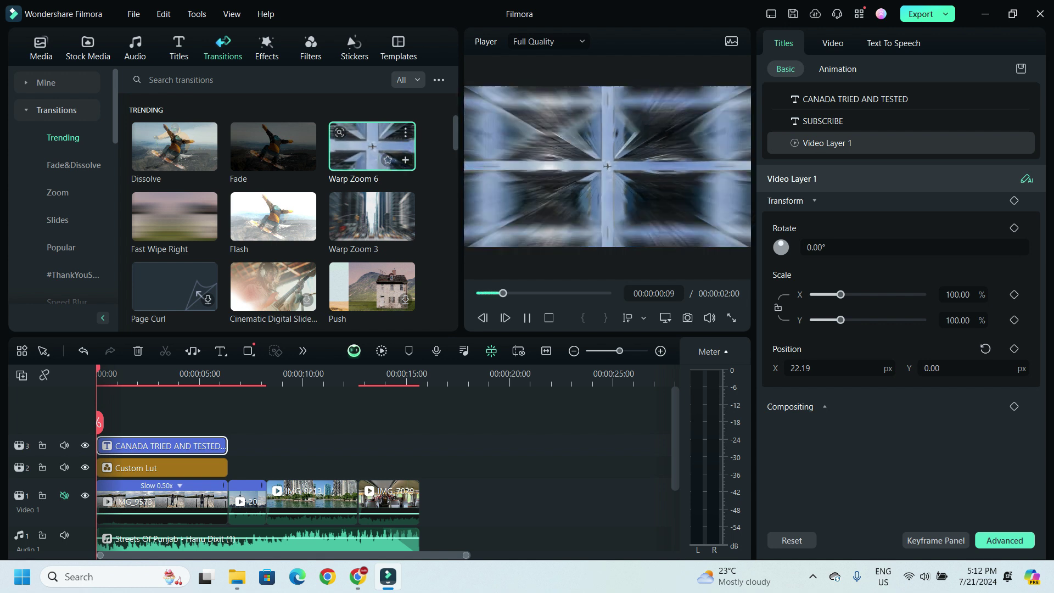
{"action": "left_click_drag", "start_coordinate": [372, 146], "coordinate": [227, 507]}
{"action": "left_click_drag", "start_coordinate": [208, 422], "coordinate": [253, 422]}
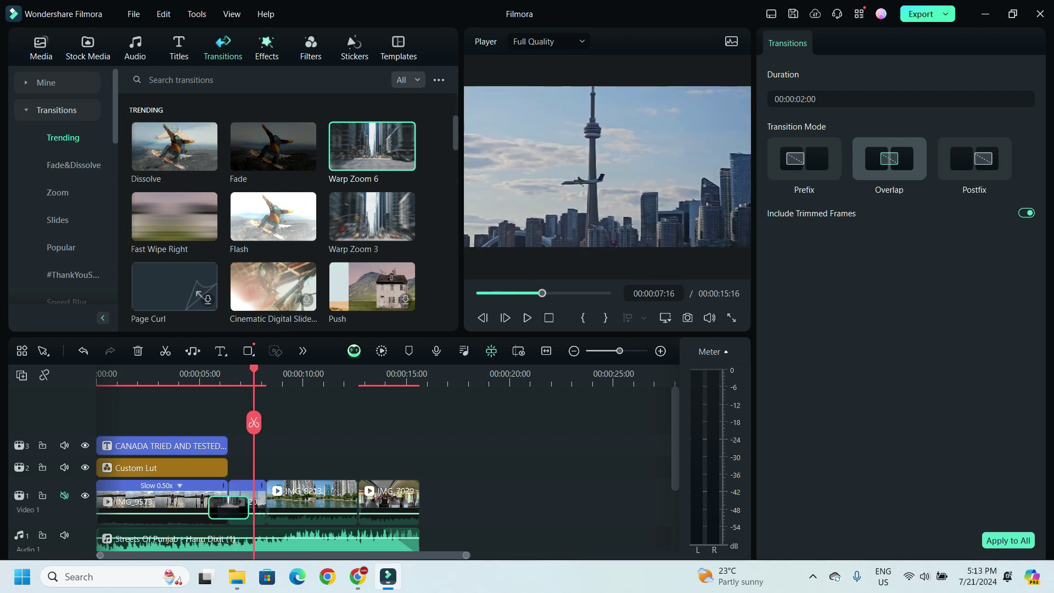
Browse the trending video effects and preview the Extreme effect
{"action": "left_click", "coordinate": [266, 47]}
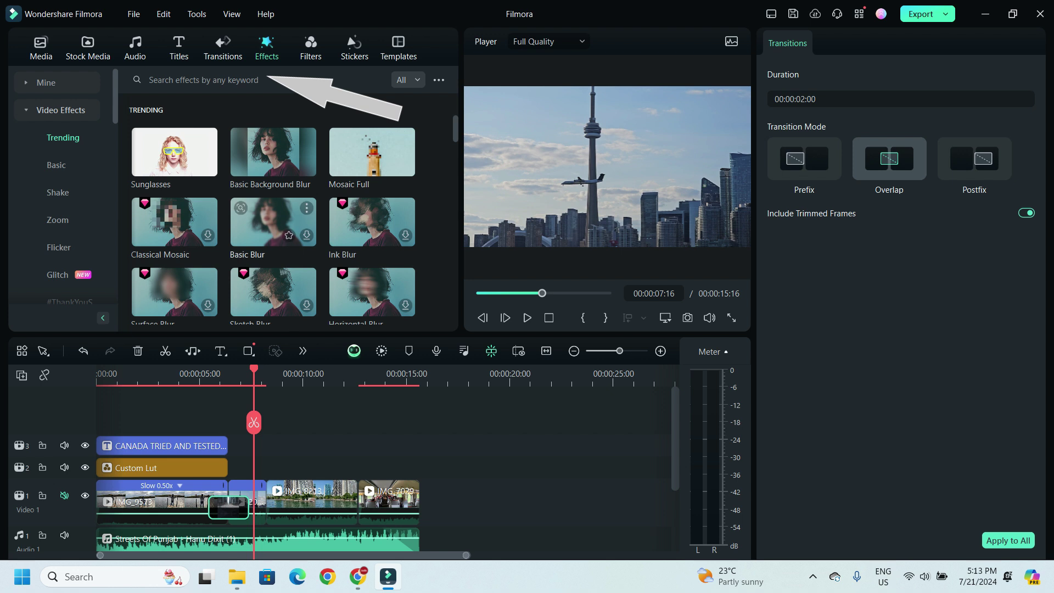
{"action": "scroll", "coordinate": [454, 129], "scroll_direction": "down", "scroll_amount": 5}
{"action": "scroll", "coordinate": [295, 212], "scroll_direction": "down", "scroll_amount": 10}
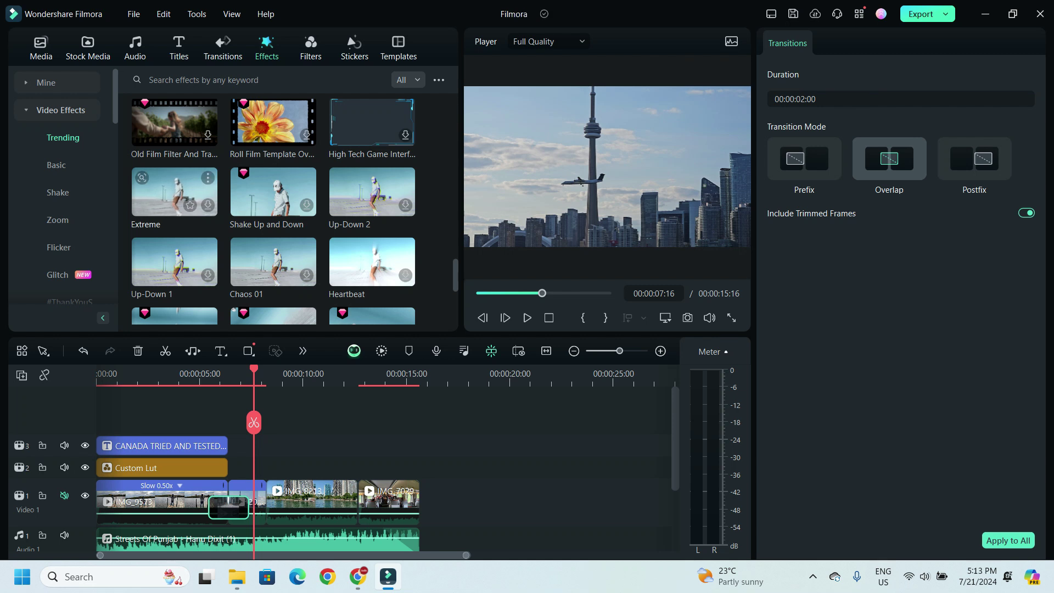
{"action": "left_click", "coordinate": [175, 192]}
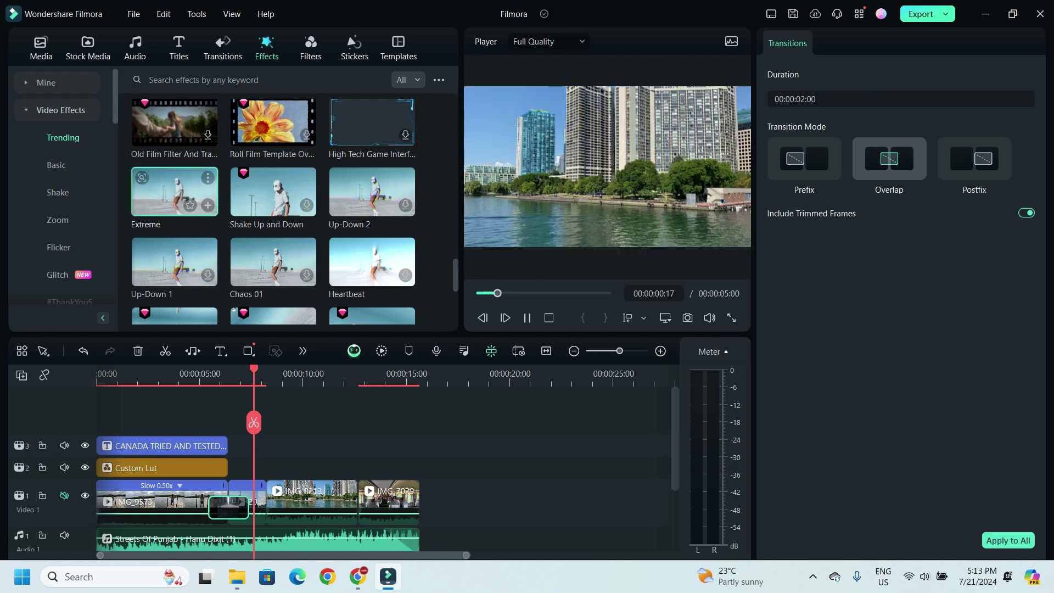
{"action": "left_click", "coordinate": [175, 192]}
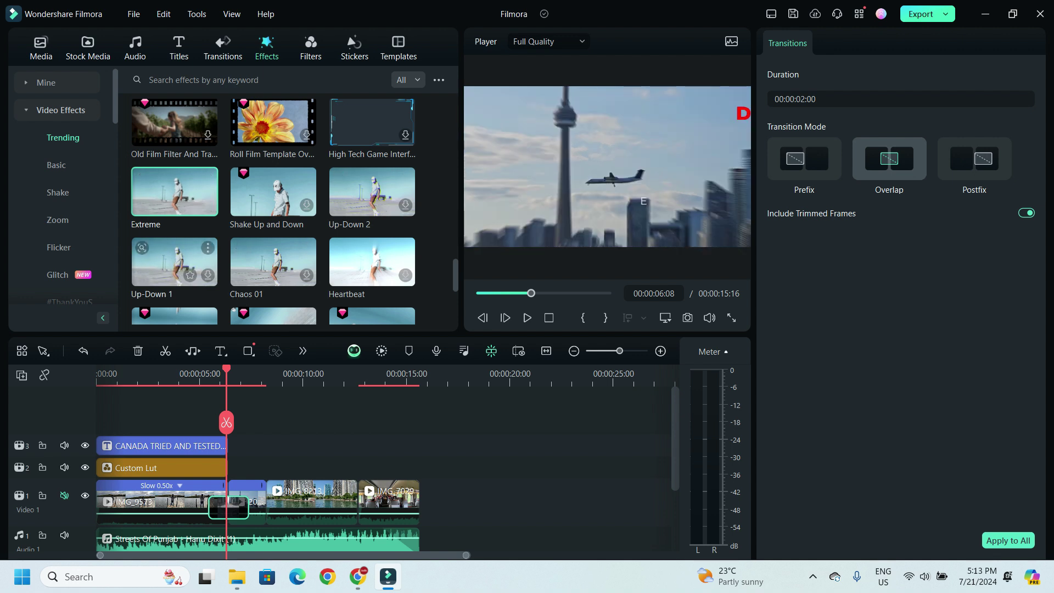
Browse the trending stickers through to the end of the category
{"action": "left_click", "coordinate": [354, 46]}
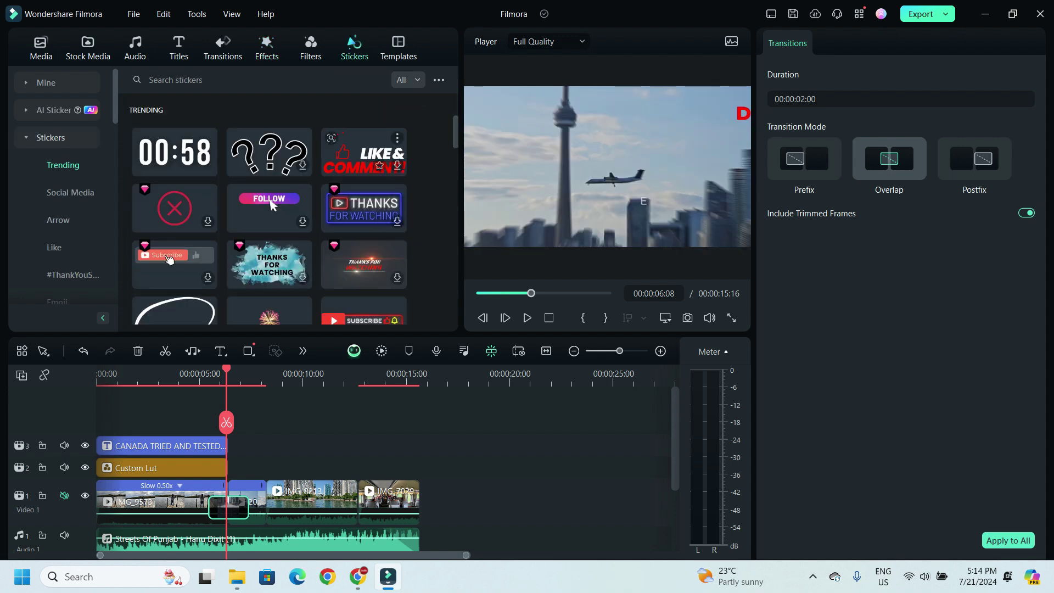
{"action": "scroll", "coordinate": [271, 206], "scroll_direction": "down", "scroll_amount": 5}
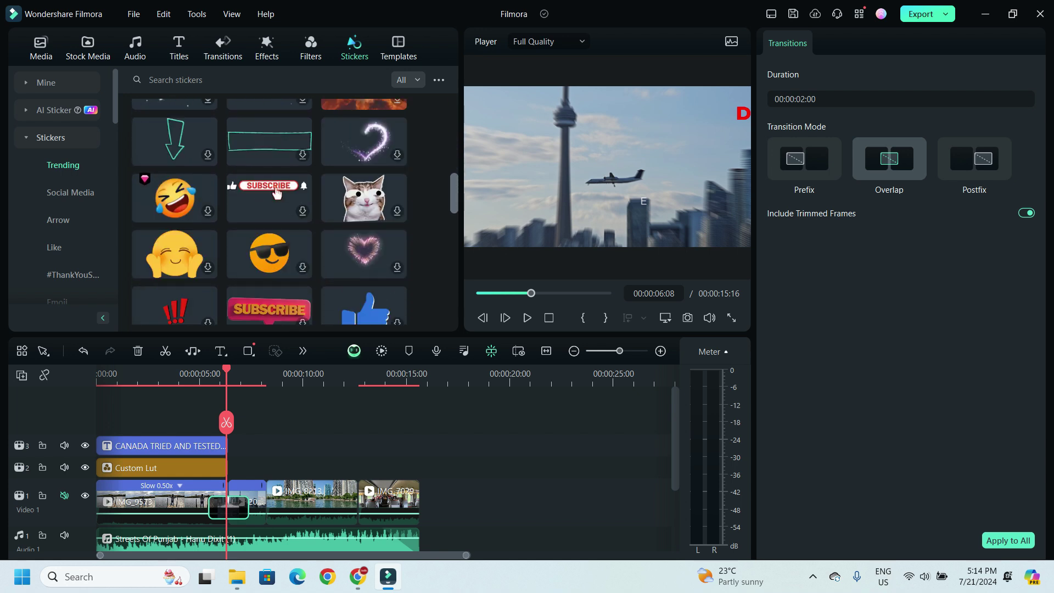
{"action": "scroll", "coordinate": [276, 193], "scroll_direction": "down", "scroll_amount": 5}
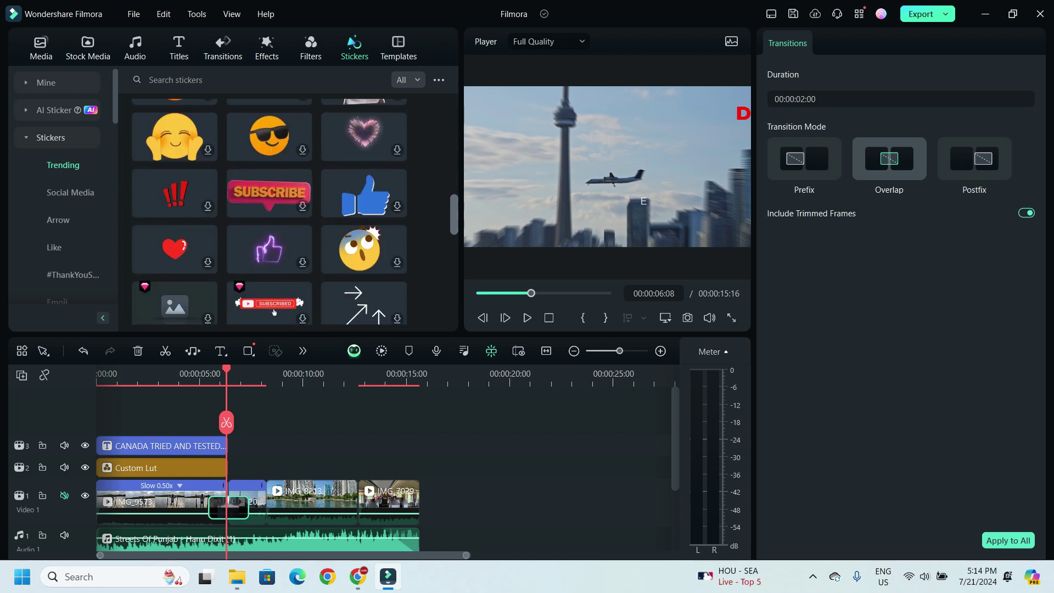
{"action": "scroll", "coordinate": [269, 211], "scroll_direction": "down", "scroll_amount": 3}
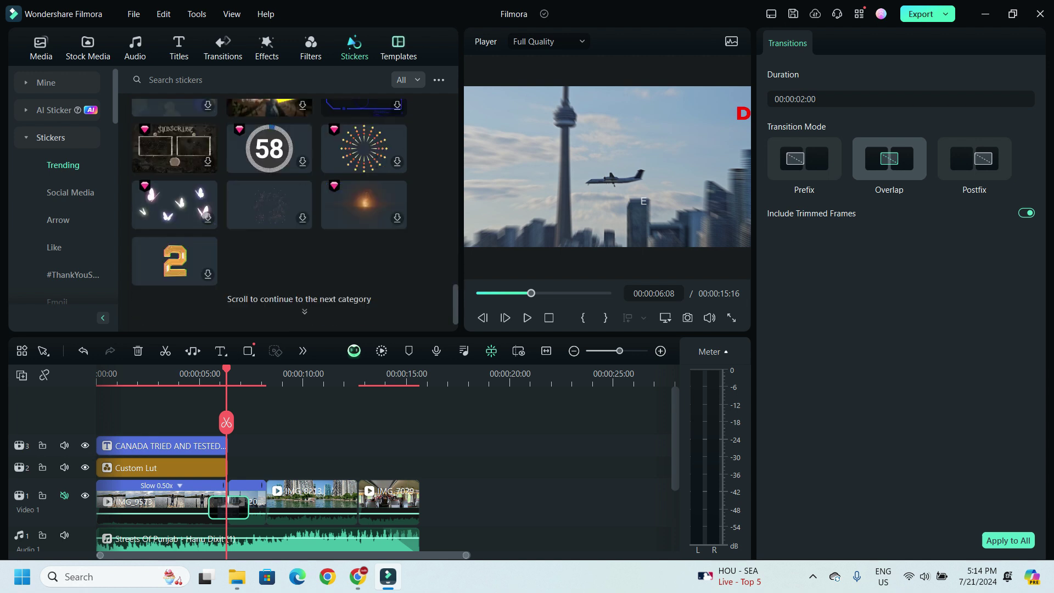
Browse the trending templates and preview the first My Summer Vlog template
{"action": "left_click", "coordinate": [399, 50]}
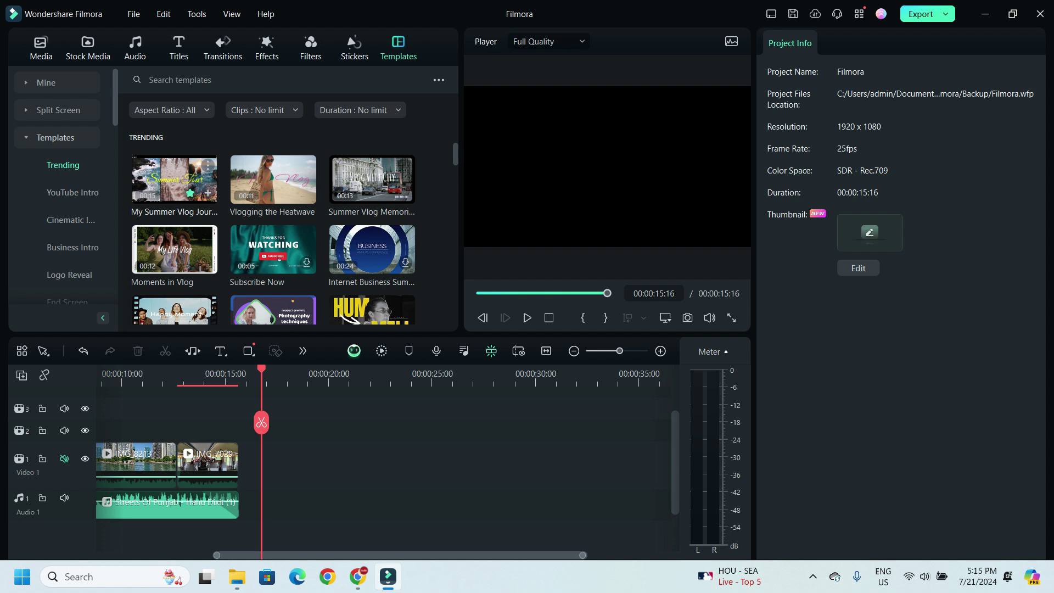
{"action": "left_click", "coordinate": [174, 178]}
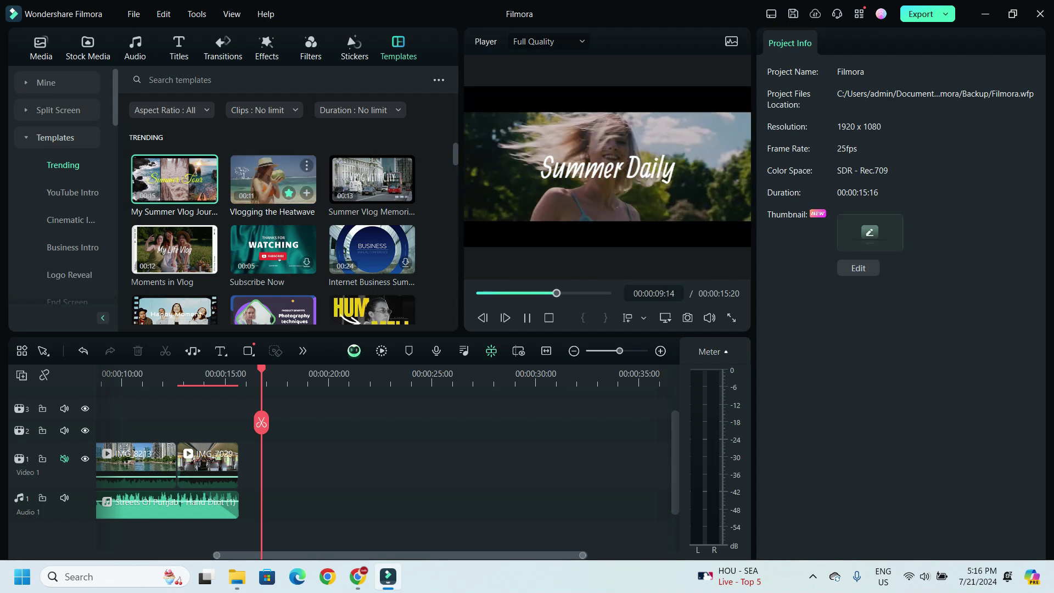
{"action": "left_click", "coordinate": [680, 122]}
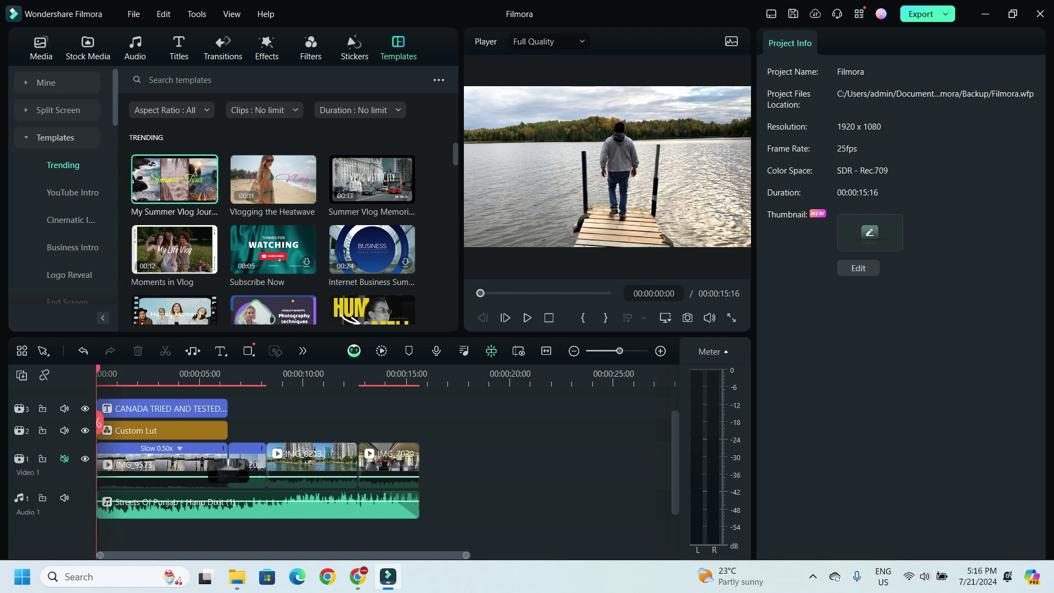
Open the export settings for creating a local video and choose a resolution of 1920x1080
{"action": "left_click", "coordinate": [945, 14]}
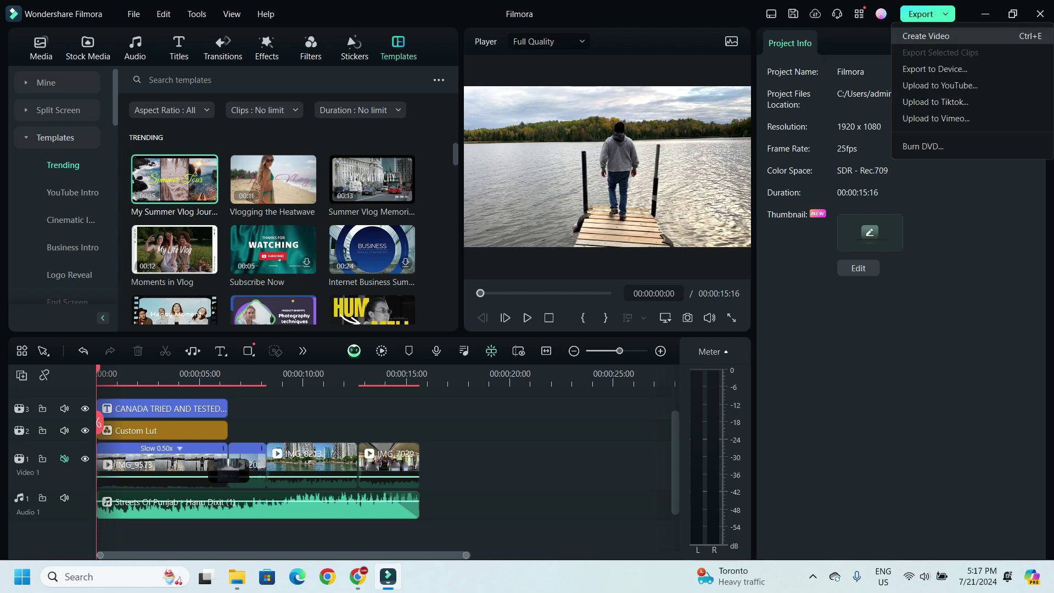
{"action": "left_click", "coordinate": [927, 36]}
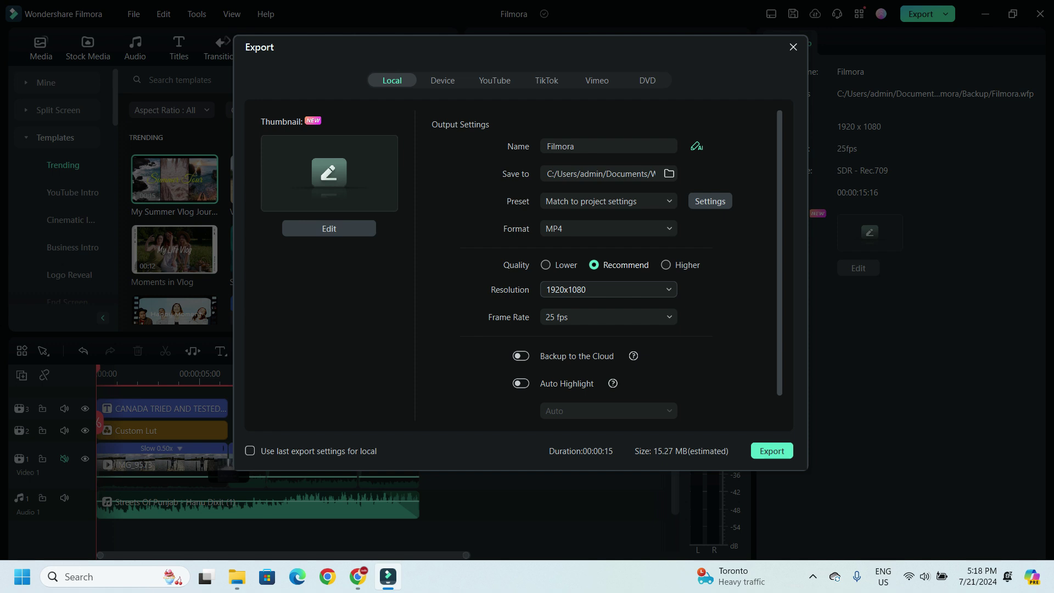
{"action": "left_click", "coordinate": [608, 289]}
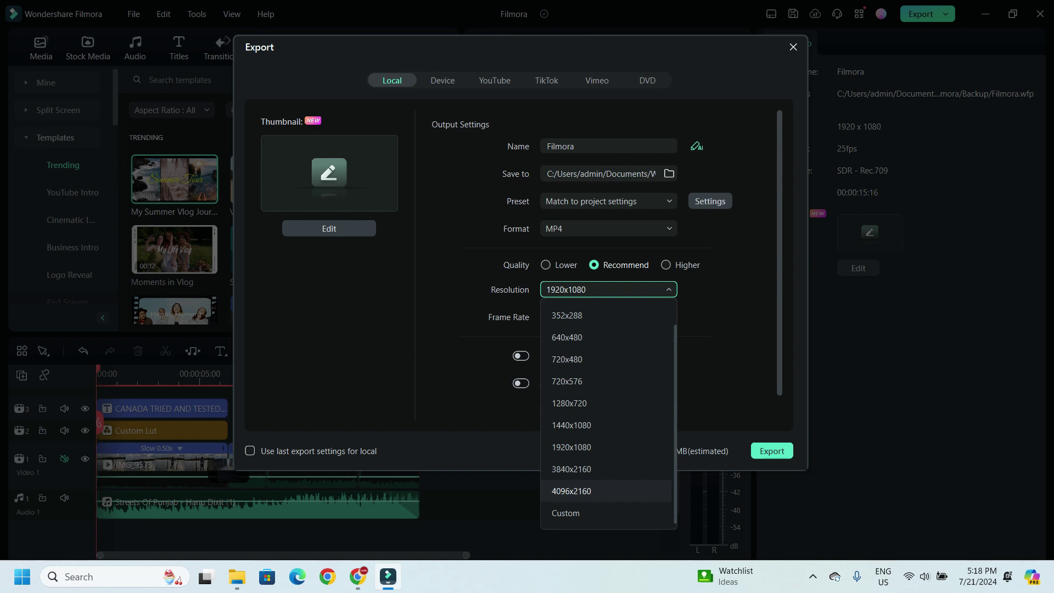
{"action": "left_click", "coordinate": [572, 447]}
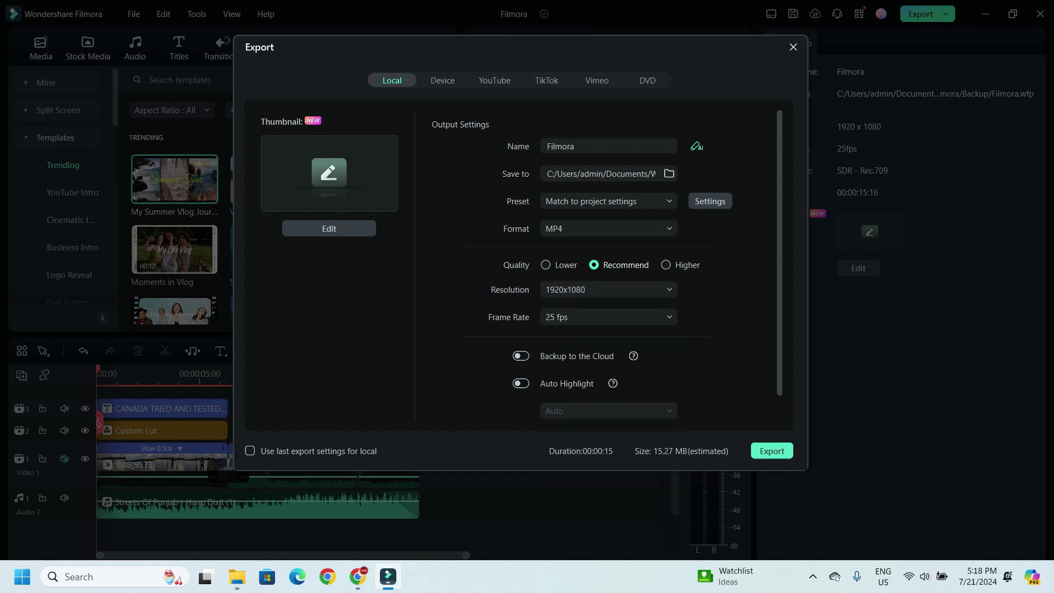